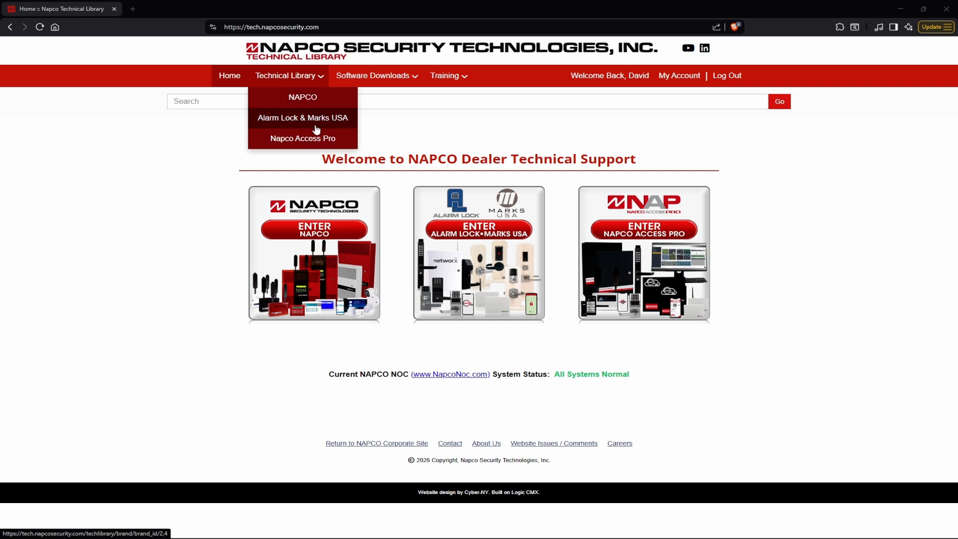
Browse the Napco Access Pro technical library by document type and open the Quick Start Guides category
{"action": "left_click", "coordinate": [315, 139]}
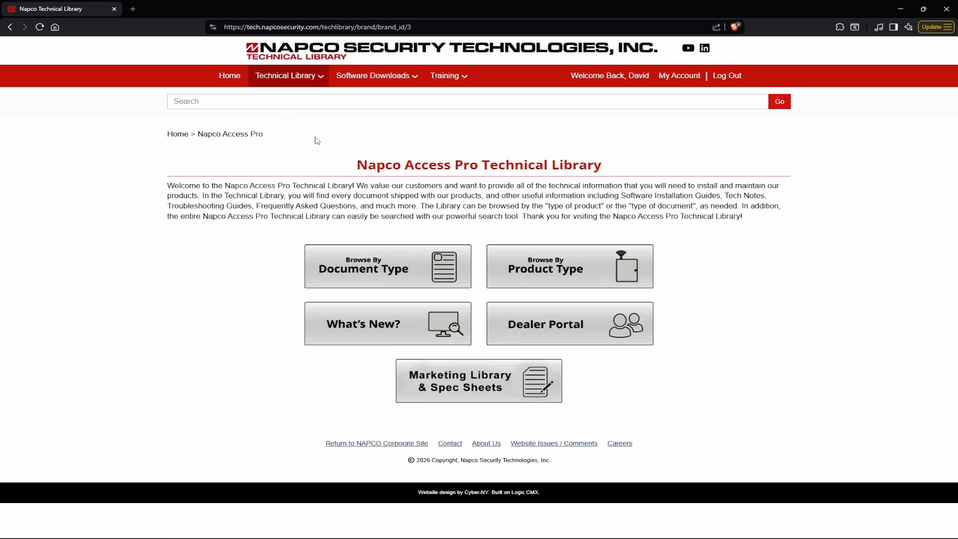
{"action": "left_click", "coordinate": [369, 265]}
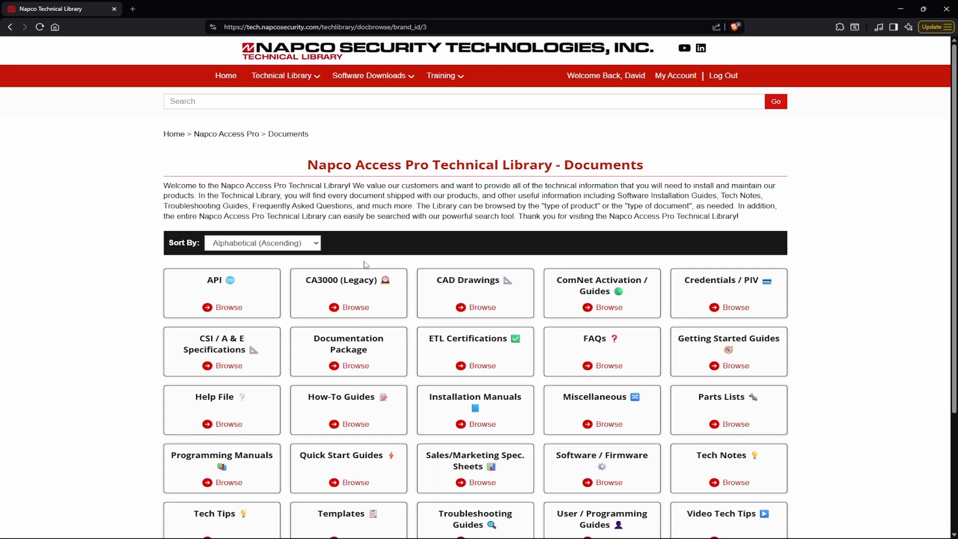
{"action": "scroll", "coordinate": [366, 265], "scroll_direction": "down", "scroll_amount": 3}
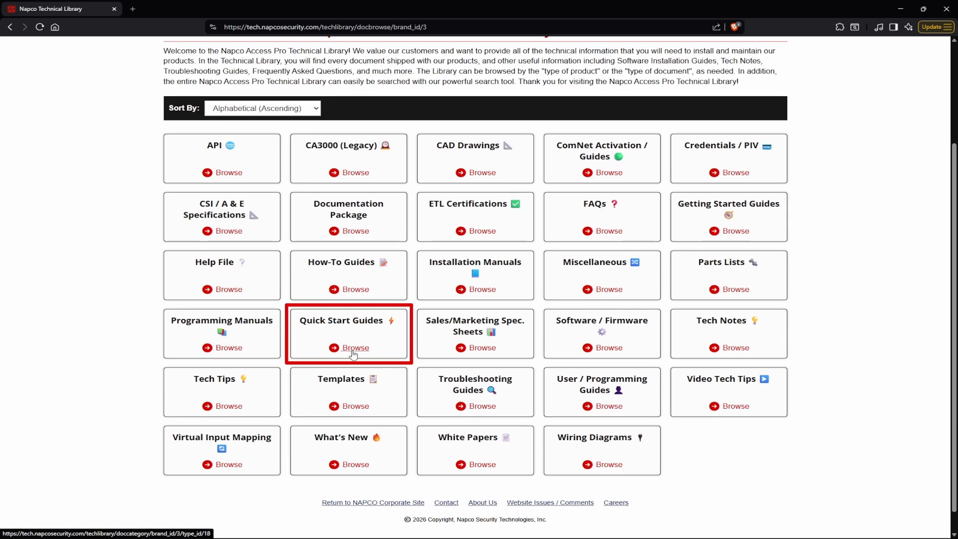
{"action": "left_click", "coordinate": [354, 348]}
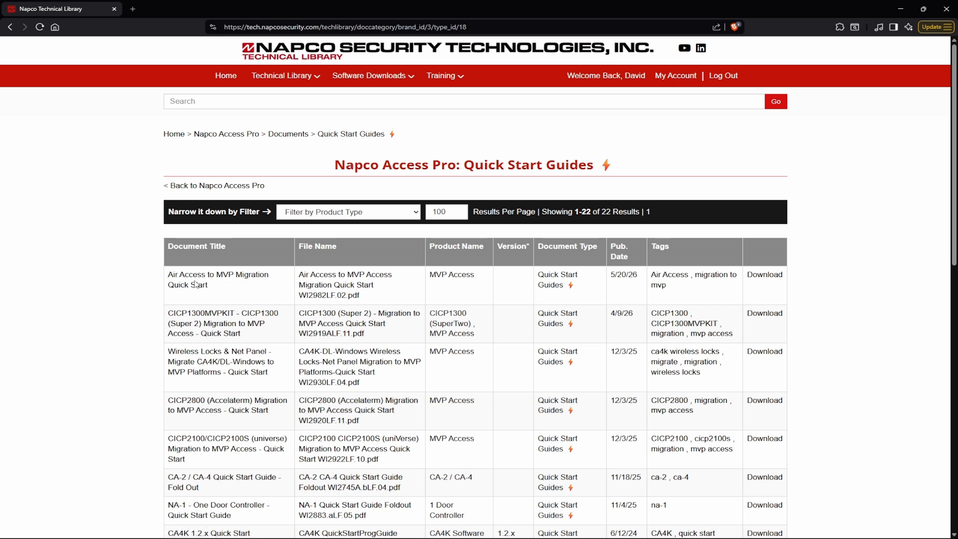
Open the Air Access to MVP Migration Quick Start document and look through both pages
{"action": "left_click", "coordinate": [762, 278]}
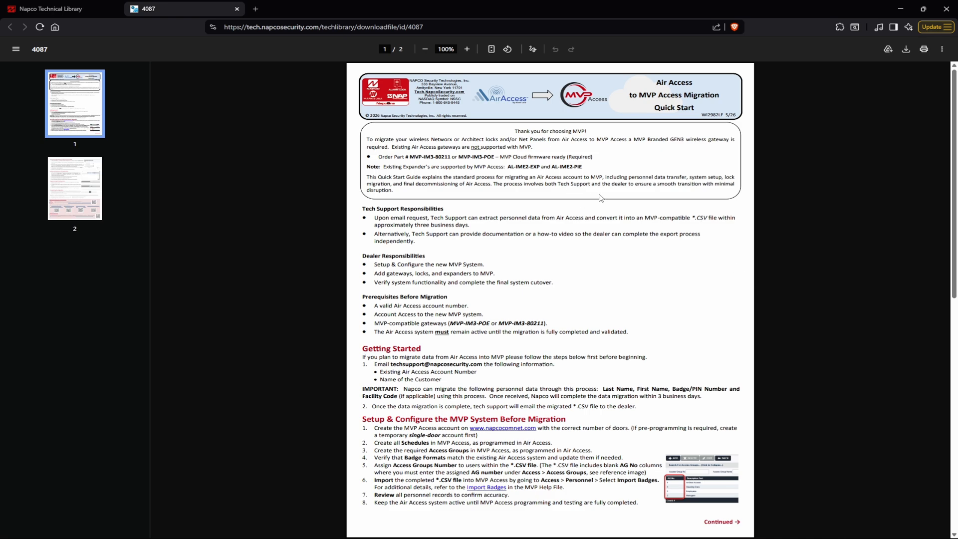
{"action": "scroll", "coordinate": [595, 205], "scroll_direction": "down", "scroll_amount": 2}
{"action": "scroll", "coordinate": [596, 205], "scroll_direction": "down", "scroll_amount": 10}
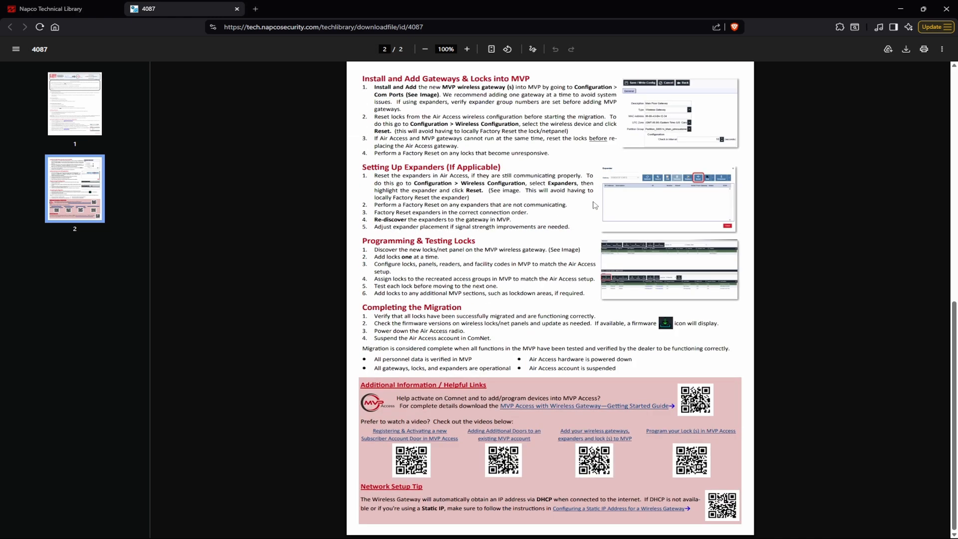
{"action": "scroll", "coordinate": [595, 205], "scroll_direction": "up", "scroll_amount": 12}
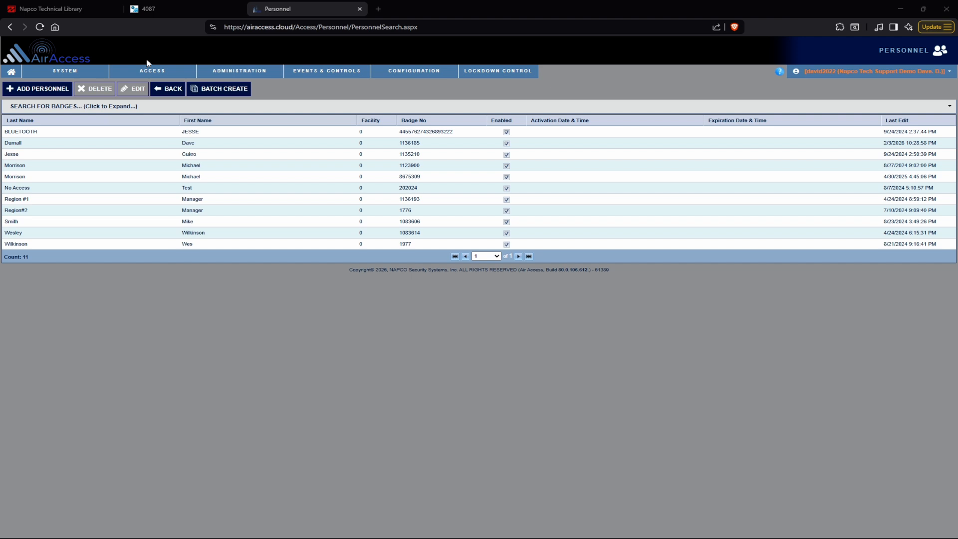
Switch to the Air Access site and open the configuration of the Personnel report
{"action": "mouse_move", "coordinate": [151, 71]}
{"action": "mouse_move", "coordinate": [70, 74]}
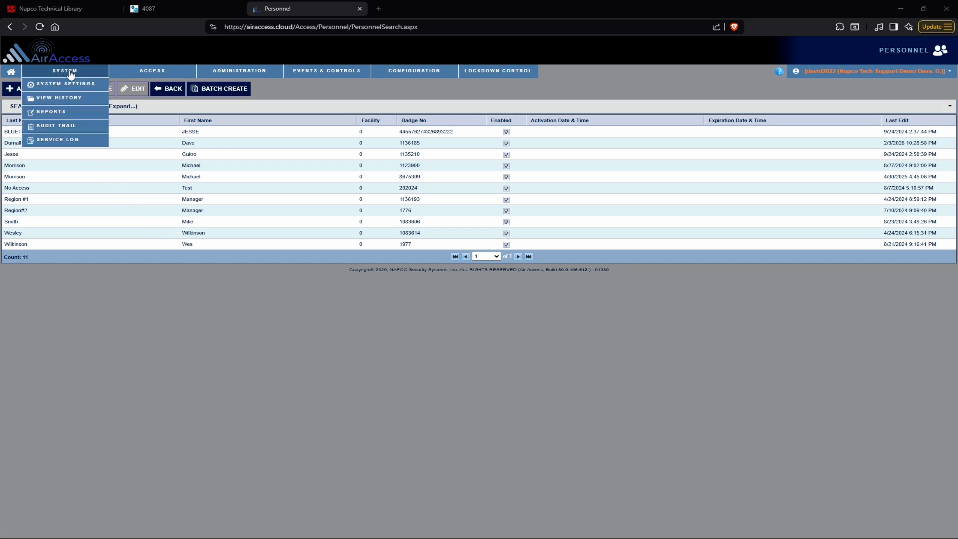
{"action": "left_click", "coordinate": [69, 116]}
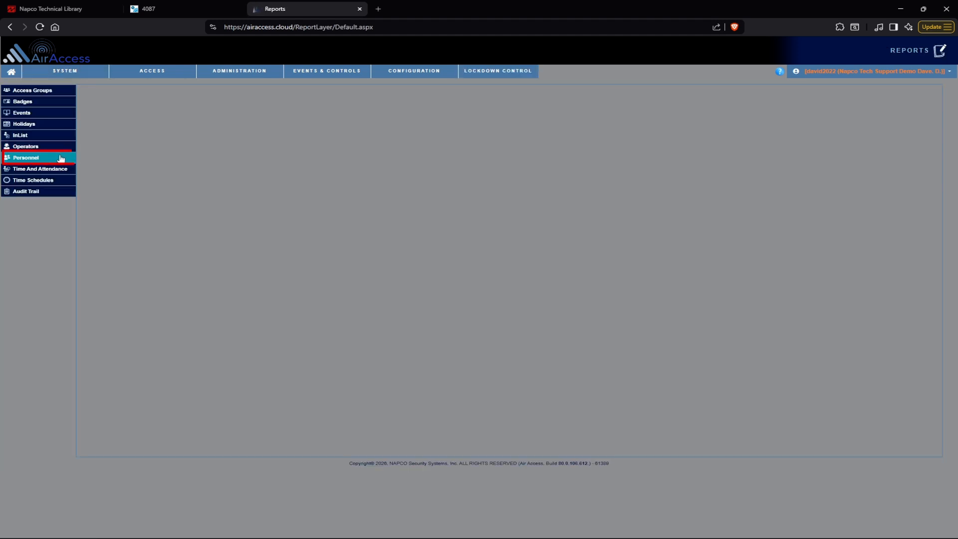
{"action": "left_click", "coordinate": [57, 158]}
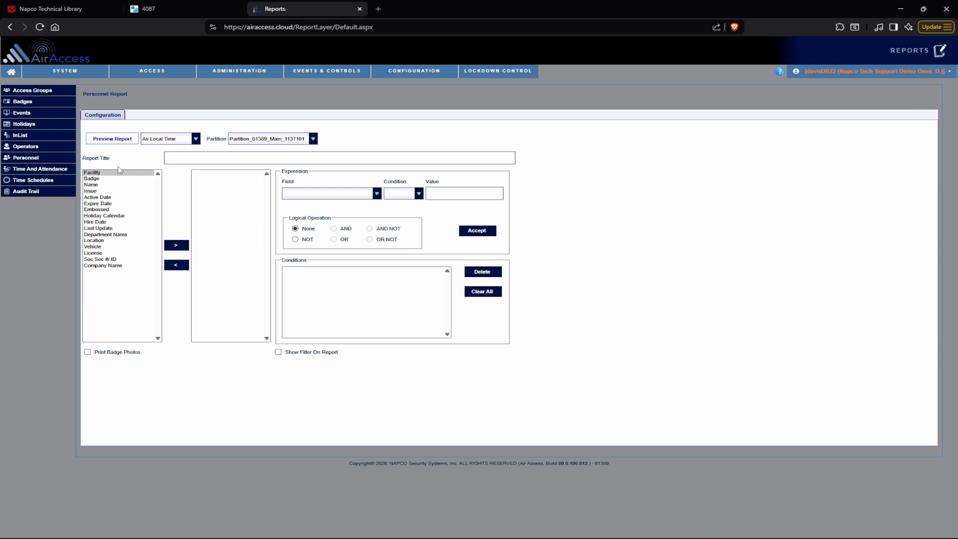
Add the Badge and Name fields to the Personnel report and preview it
{"action": "left_click", "coordinate": [100, 179]}
{"action": "left_click", "coordinate": [176, 245]}
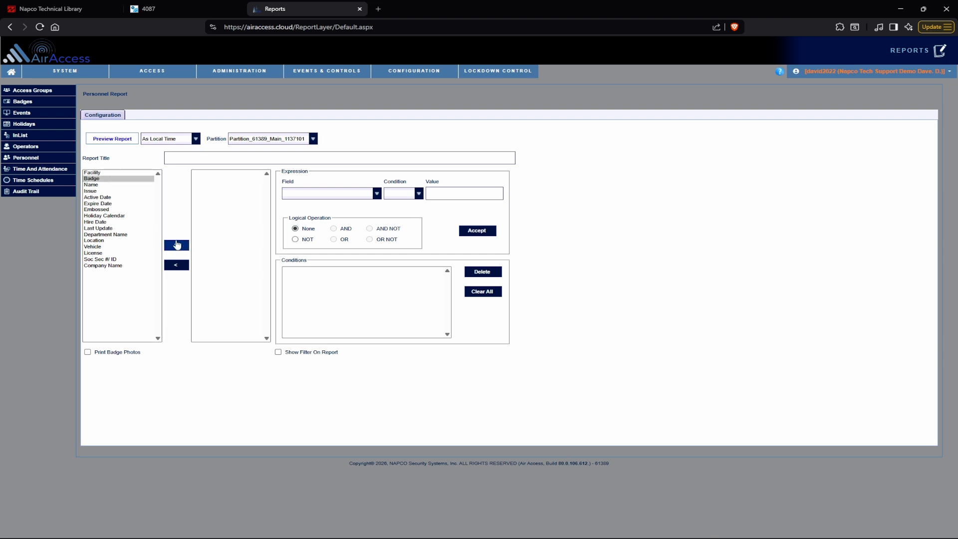
{"action": "left_click", "coordinate": [175, 245]}
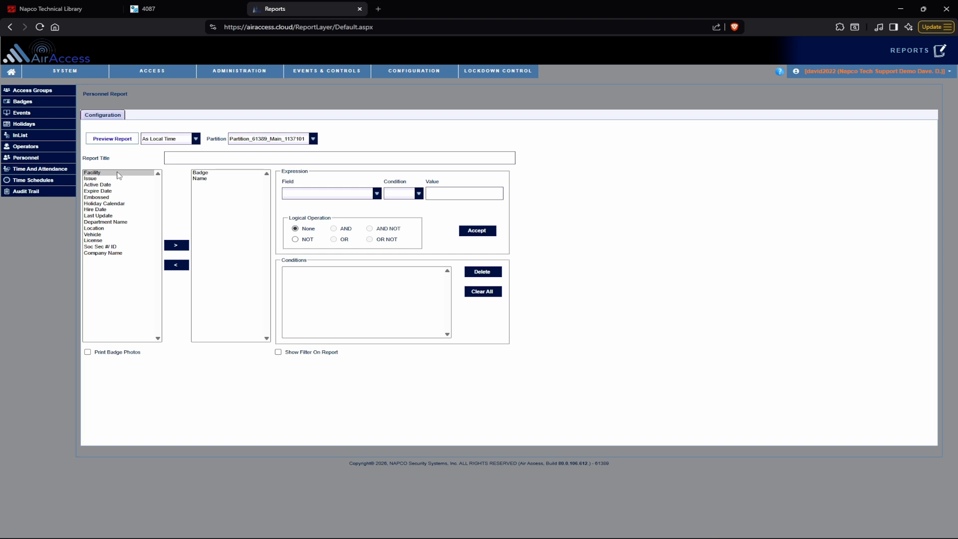
{"action": "left_click", "coordinate": [130, 140]}
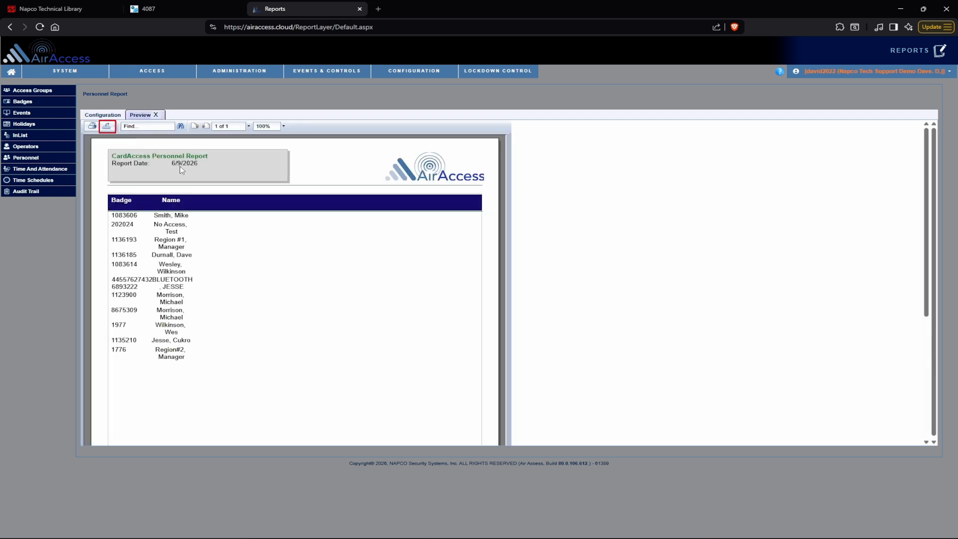
Export all pages of the report as Character Separated Values (CSV) and save it as Personnel.csv in Downloads
{"action": "left_click", "coordinate": [107, 126]}
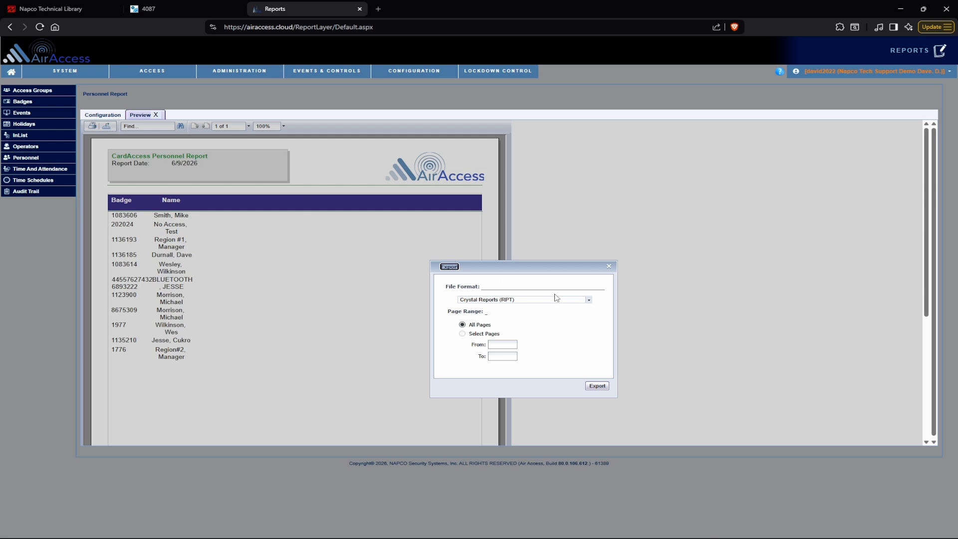
{"action": "left_click", "coordinate": [585, 302]}
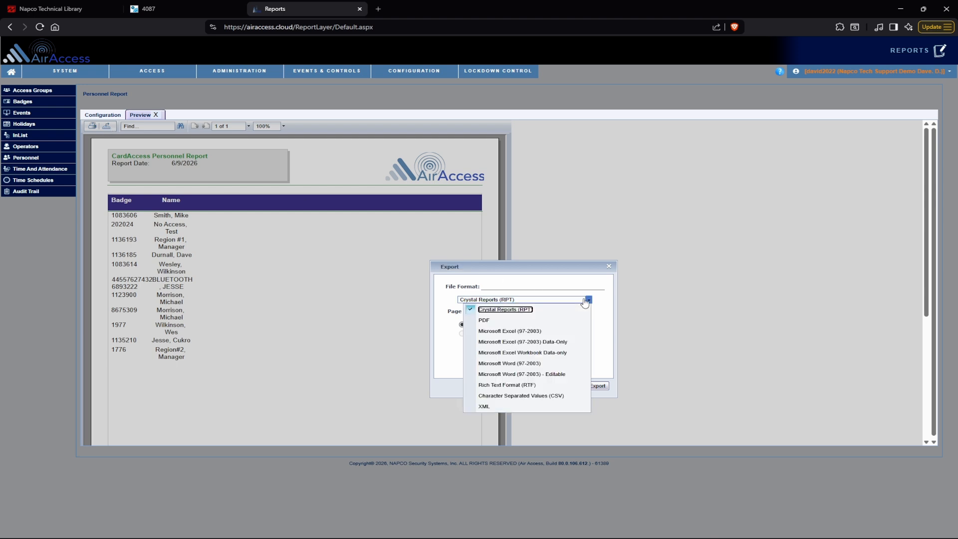
{"action": "left_click", "coordinate": [547, 397]}
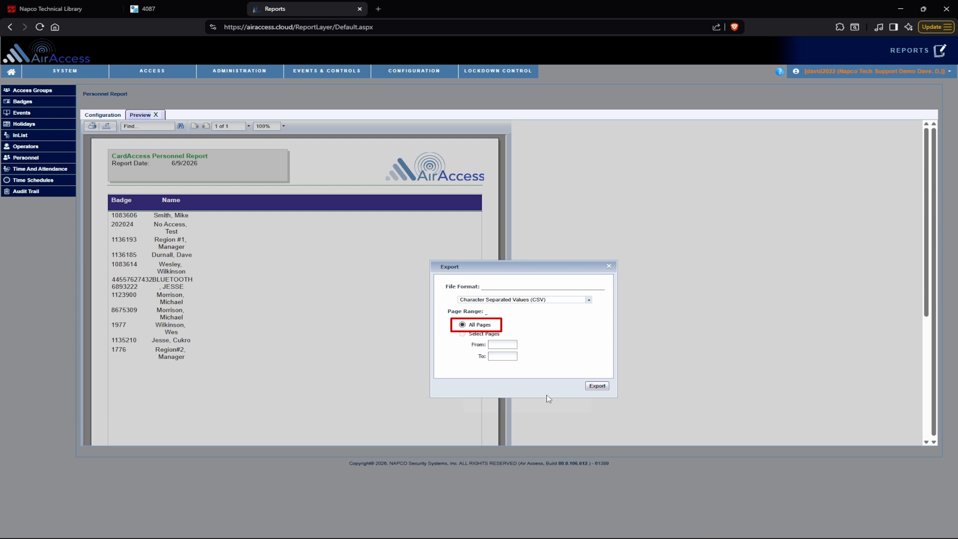
{"action": "left_click", "coordinate": [598, 386]}
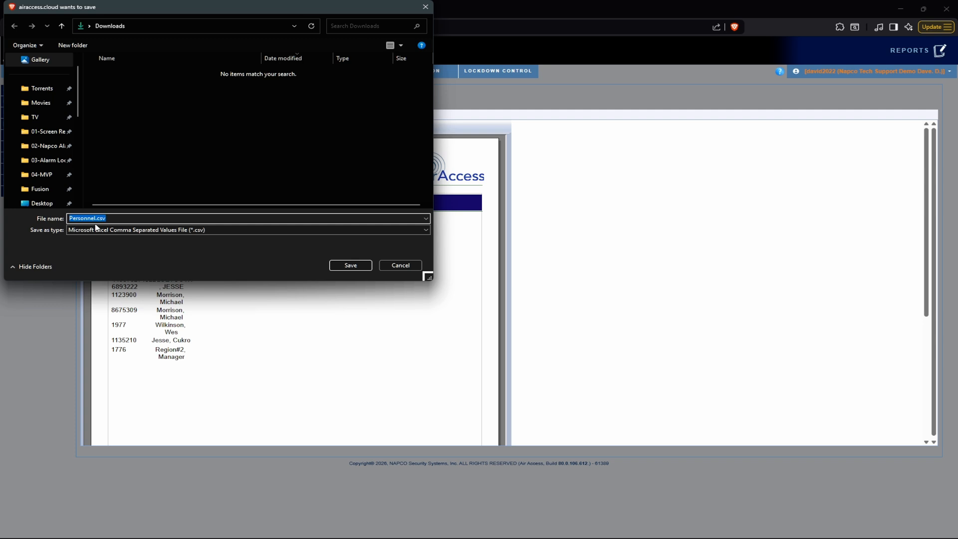
{"action": "left_click", "coordinate": [351, 267]}
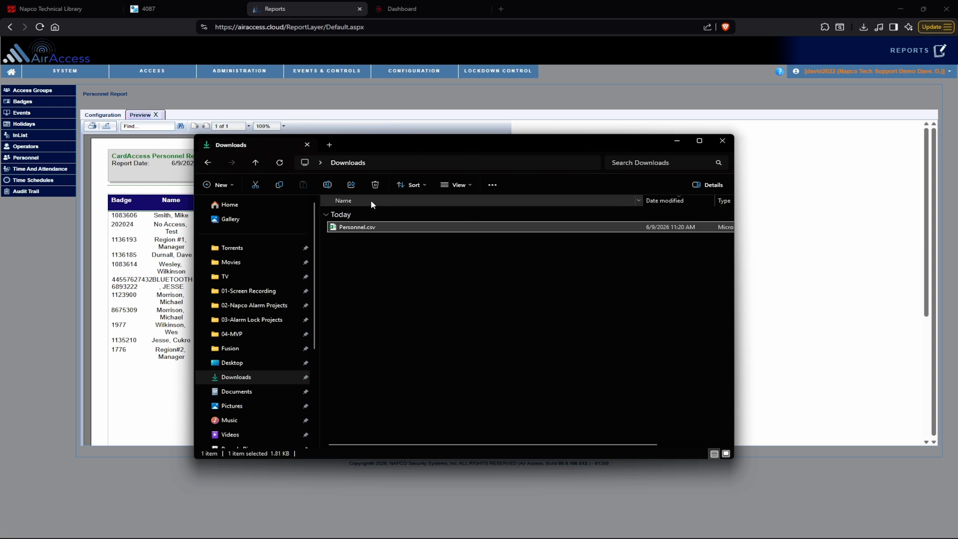
Open Personnel.csv from Downloads in a maximized Excel window and clear the contents of columns A, B, C, E and F
{"action": "double_click", "coordinate": [369, 227]}
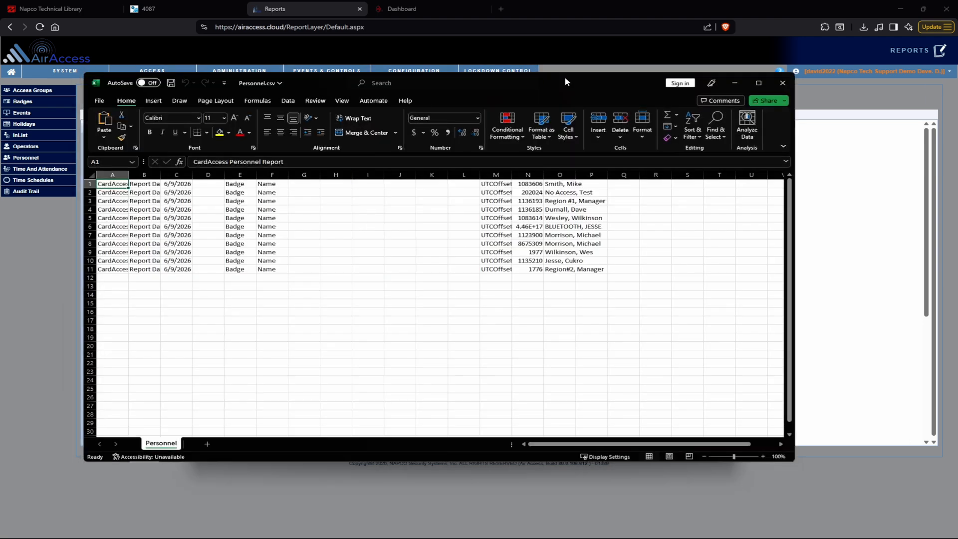
{"action": "double_click", "coordinate": [565, 82]}
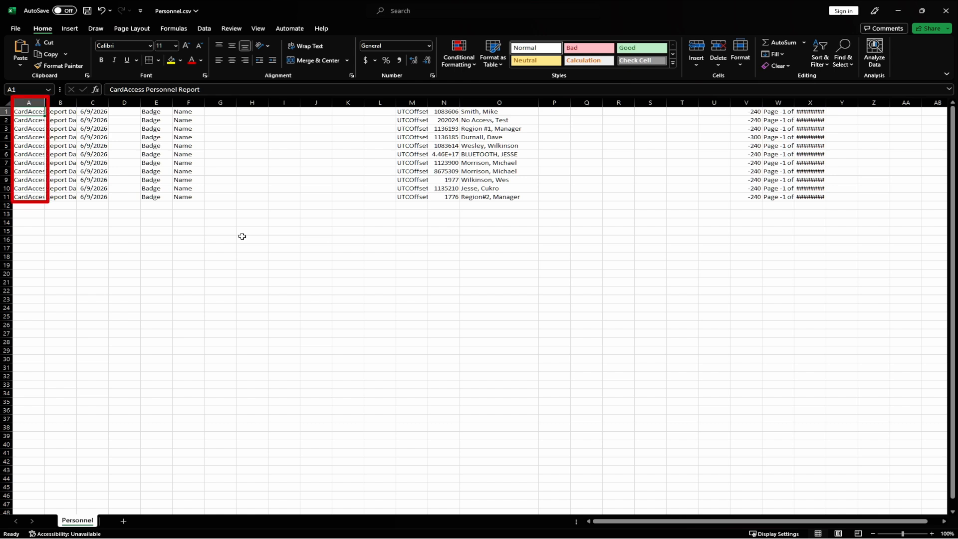
{"action": "left_click", "coordinate": [37, 102]}
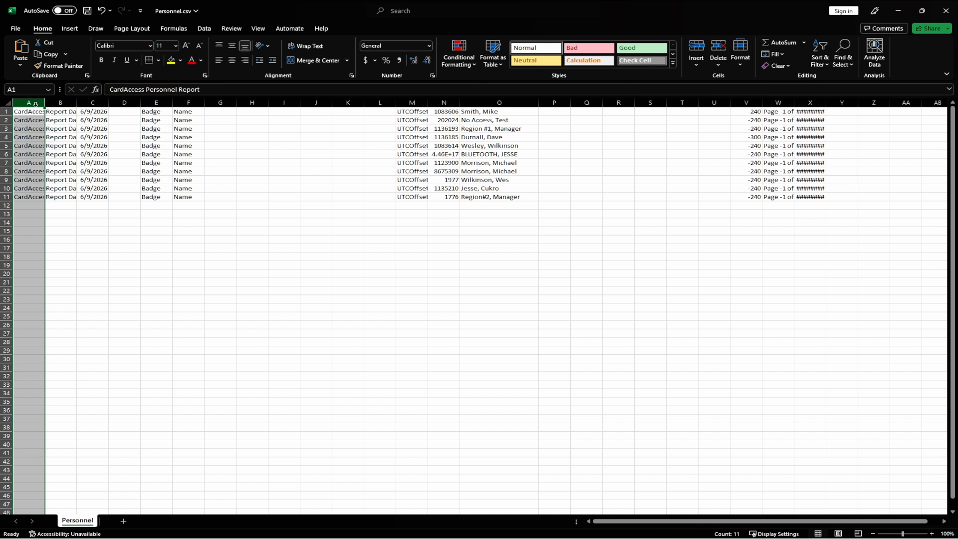
{"action": "key", "text": "Delete"}
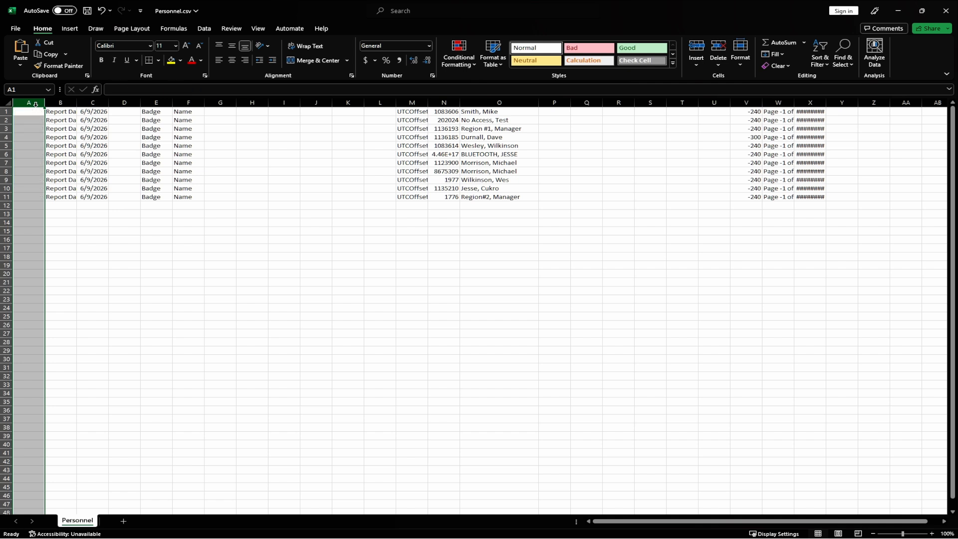
{"action": "left_click", "coordinate": [62, 103]}
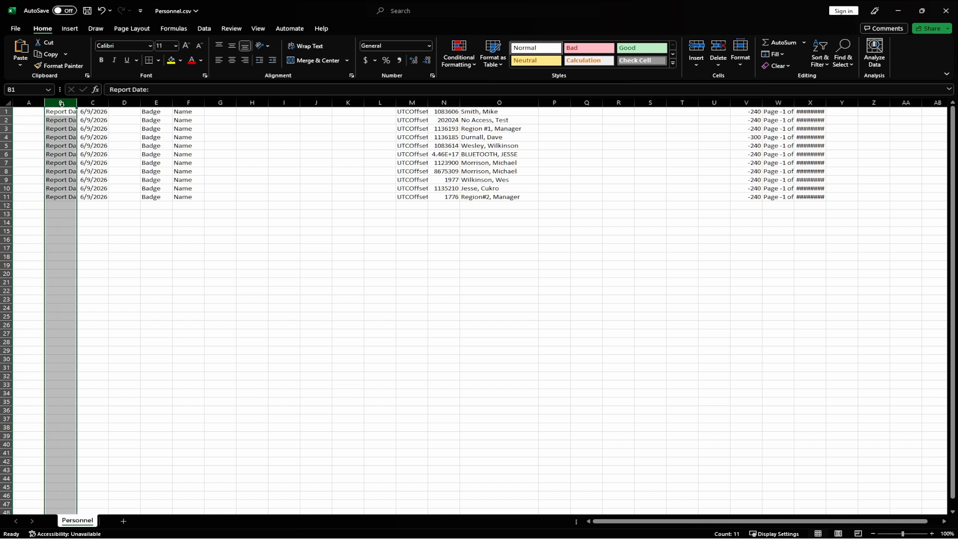
{"action": "key", "text": "Delete"}
{"action": "left_click", "coordinate": [93, 103]}
{"action": "key", "text": "Delete"}
{"action": "left_click", "coordinate": [156, 103]}
{"action": "key", "text": "Delete"}
{"action": "left_click", "coordinate": [189, 103]}
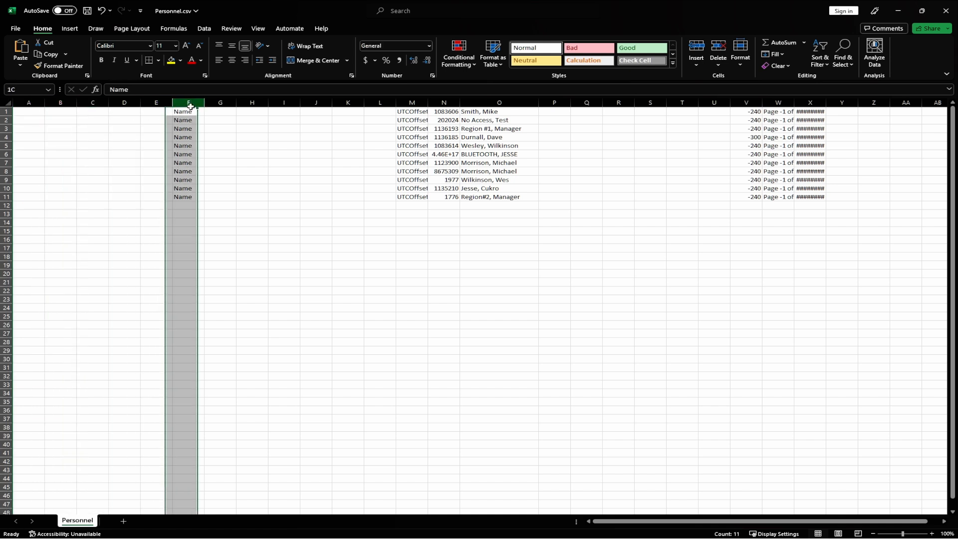
{"action": "key", "text": "Delete"}
Clear the contents of columns M, V, W and X, keeping only the badge number and name data
{"action": "left_click", "coordinate": [412, 102]}
{"action": "key", "text": "Delete"}
{"action": "left_click", "coordinate": [747, 103]}
{"action": "key", "text": "Delete"}
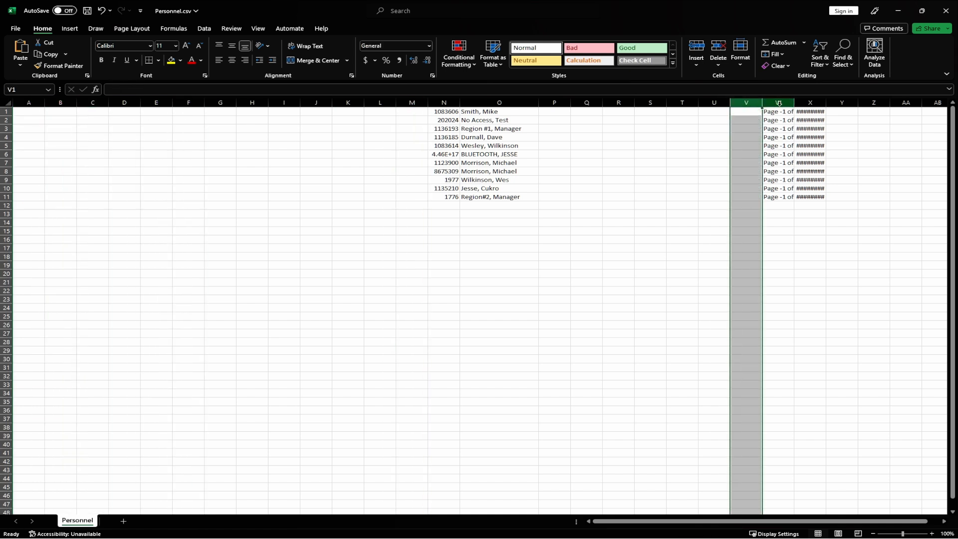
{"action": "left_click", "coordinate": [779, 103]}
{"action": "key", "text": "Delete"}
{"action": "left_click", "coordinate": [809, 103]}
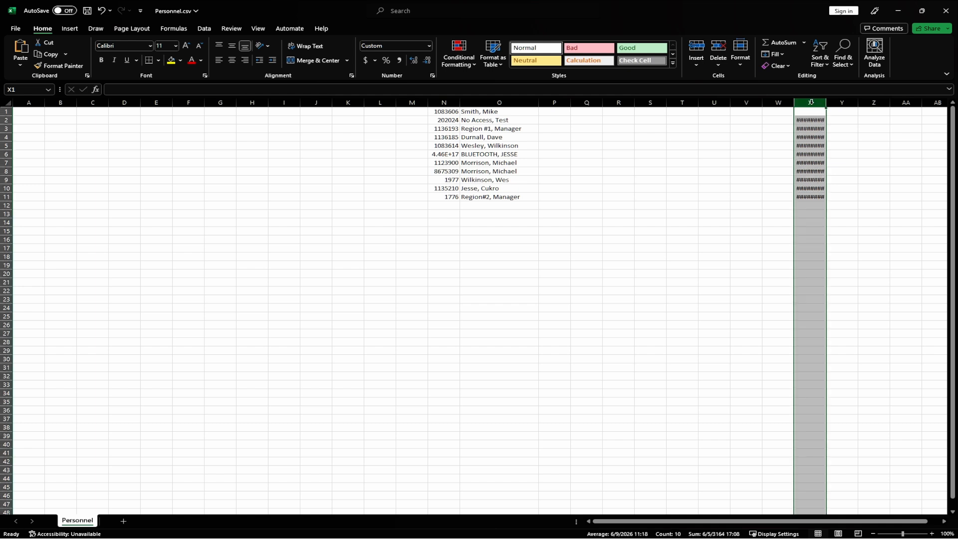
{"action": "key", "text": "Delete"}
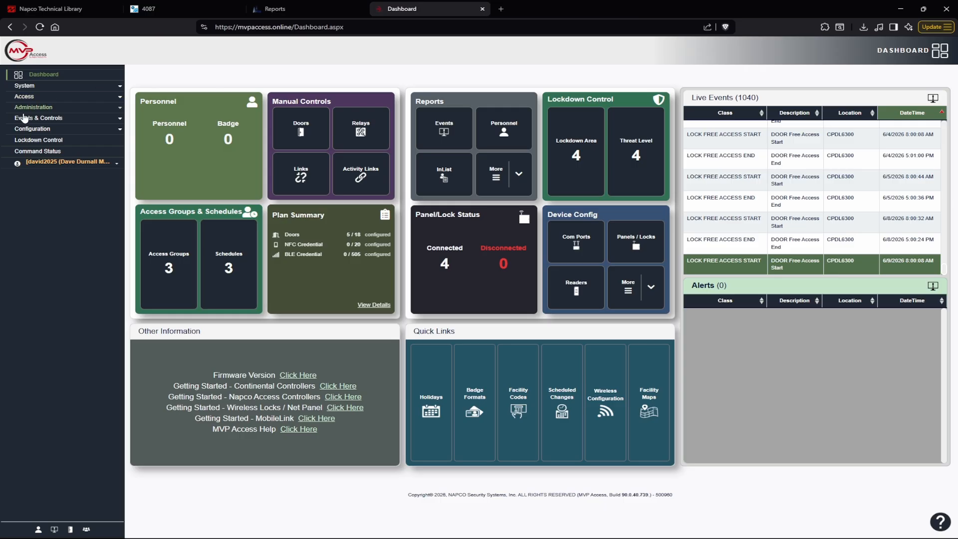
Find the Import Badges topic in the MVP Access help file and review its sample CSV import layout
{"action": "left_click", "coordinate": [66, 162]}
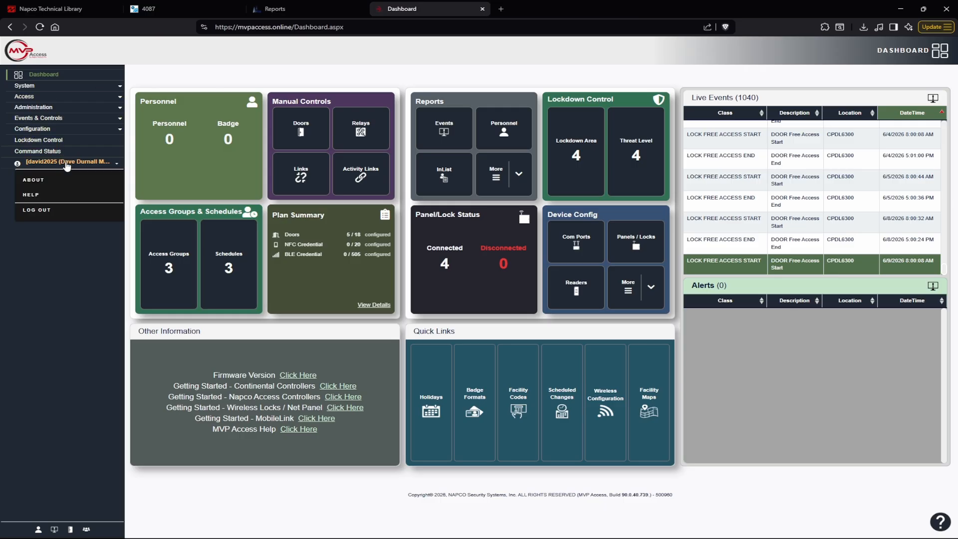
{"action": "left_click", "coordinate": [66, 201]}
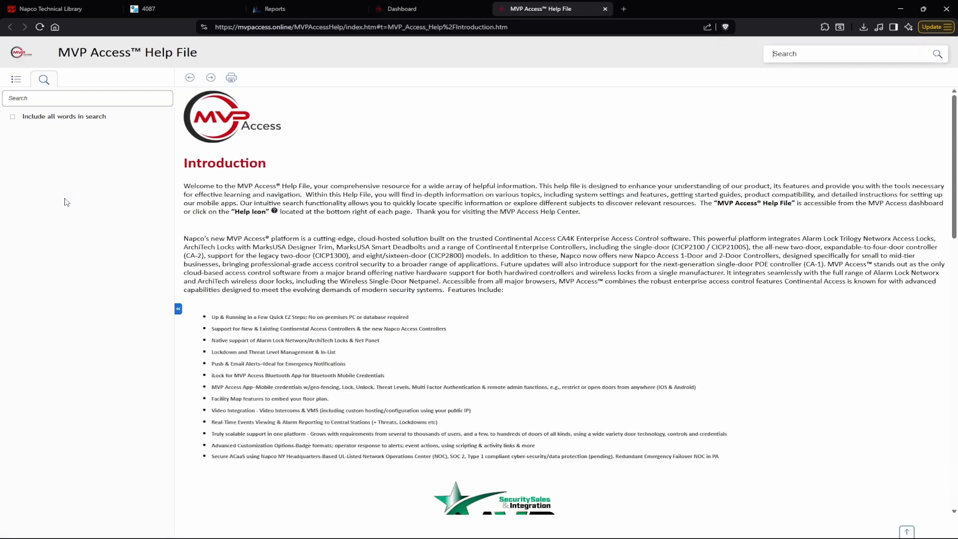
{"action": "left_click", "coordinate": [78, 100]}
{"action": "type", "text": "Import"}
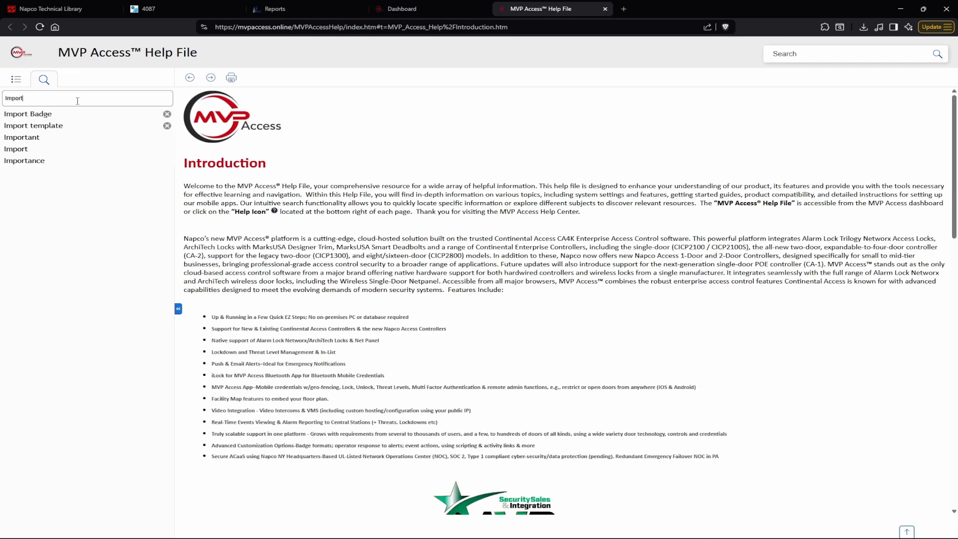
{"action": "type", "text": " Badges"}
{"action": "key", "text": "Return"}
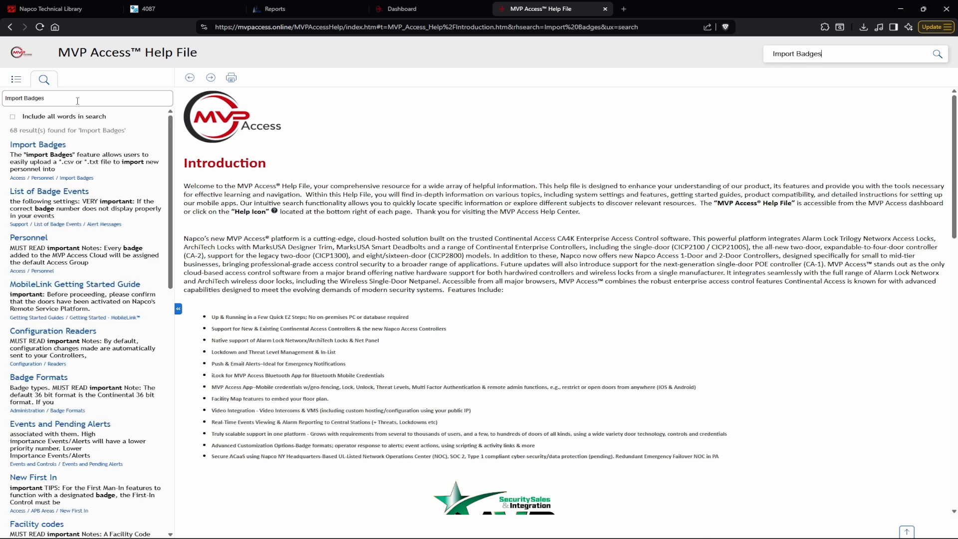
{"action": "left_click", "coordinate": [54, 147]}
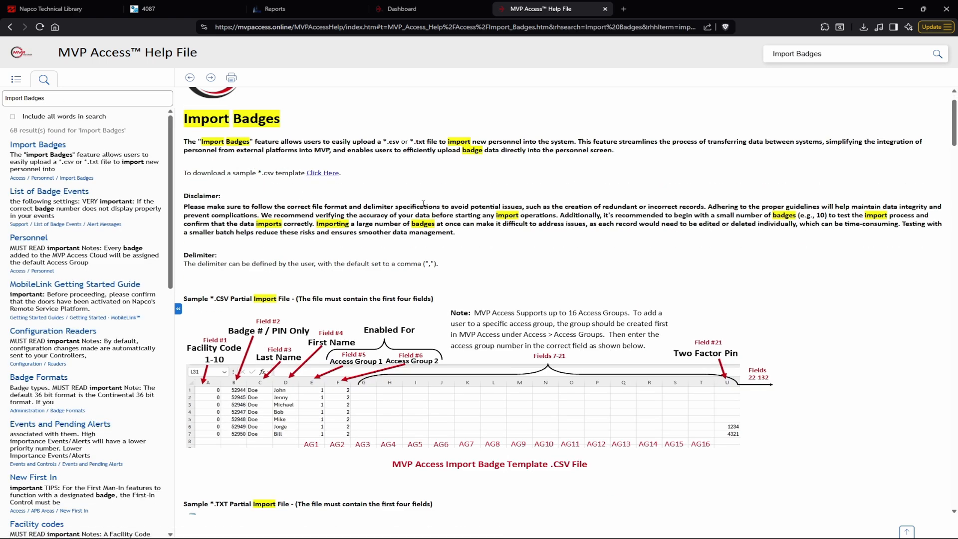
{"action": "scroll", "coordinate": [490, 194], "scroll_direction": "down", "scroll_amount": 5}
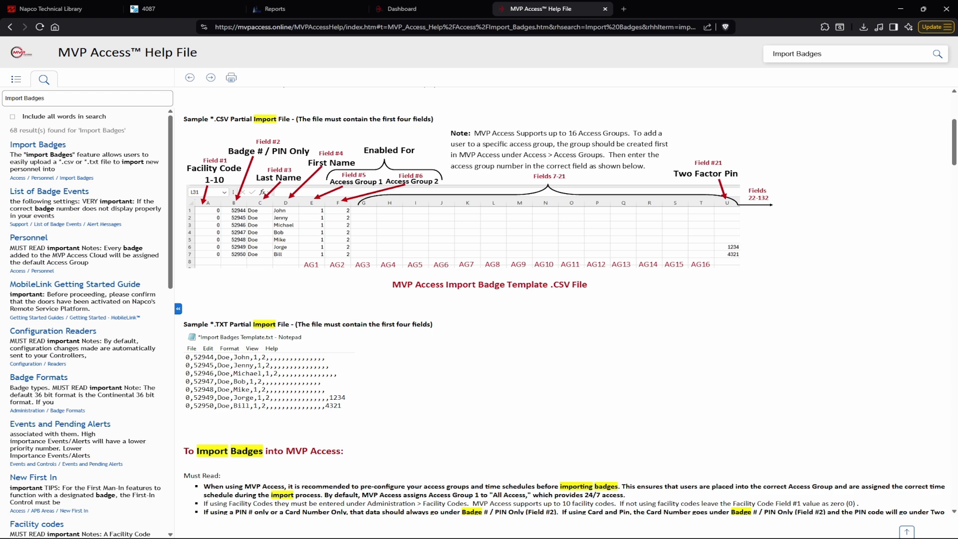
Switch back to Personnel.csv in Excel and move the badge numbers from column N to column B
{"action": "key", "text": "alt+Tab"}
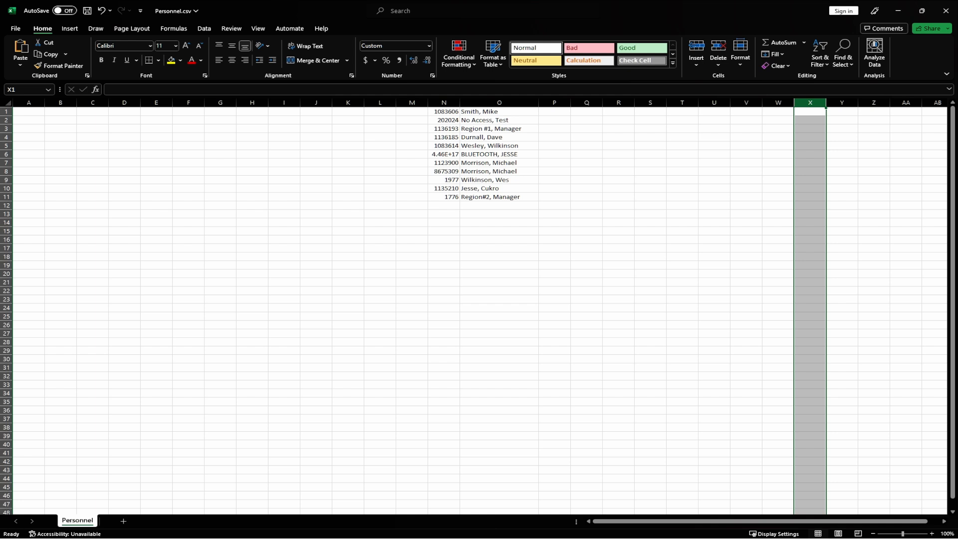
{"action": "left_click", "coordinate": [443, 101]}
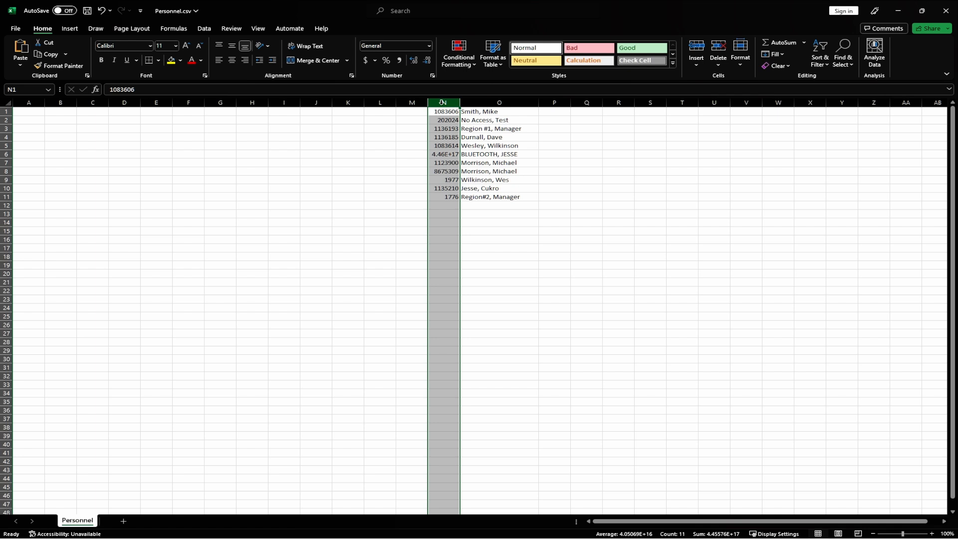
{"action": "right_click", "coordinate": [442, 102]}
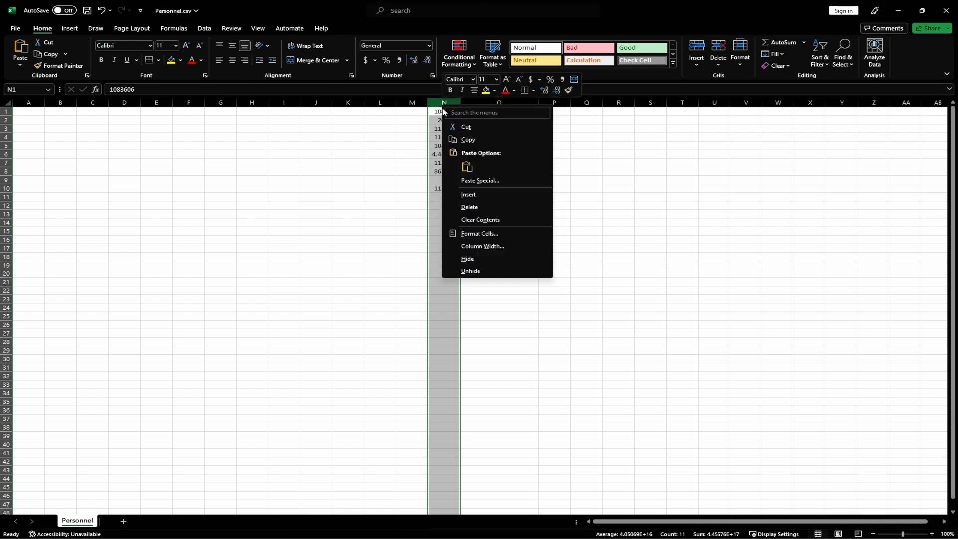
{"action": "left_click", "coordinate": [465, 128]}
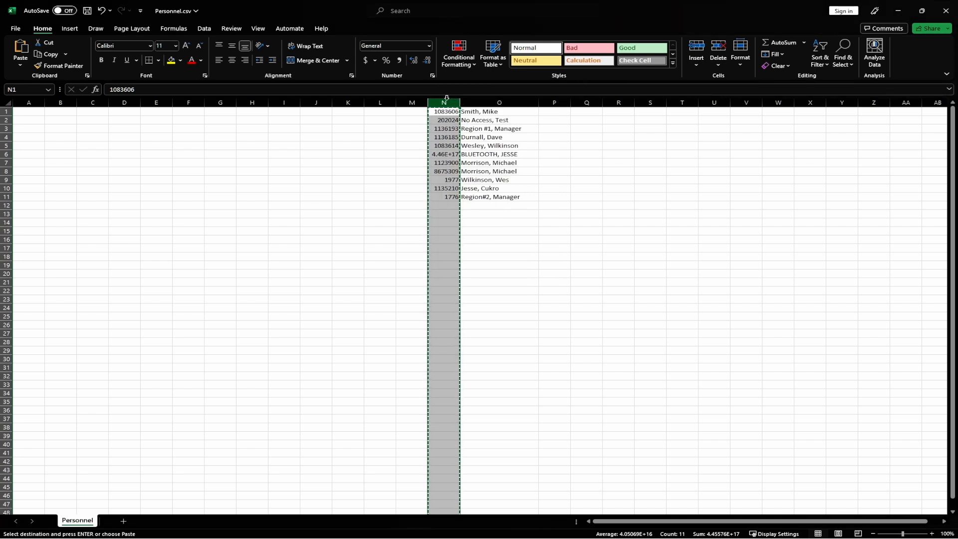
{"action": "left_click", "coordinate": [59, 101]}
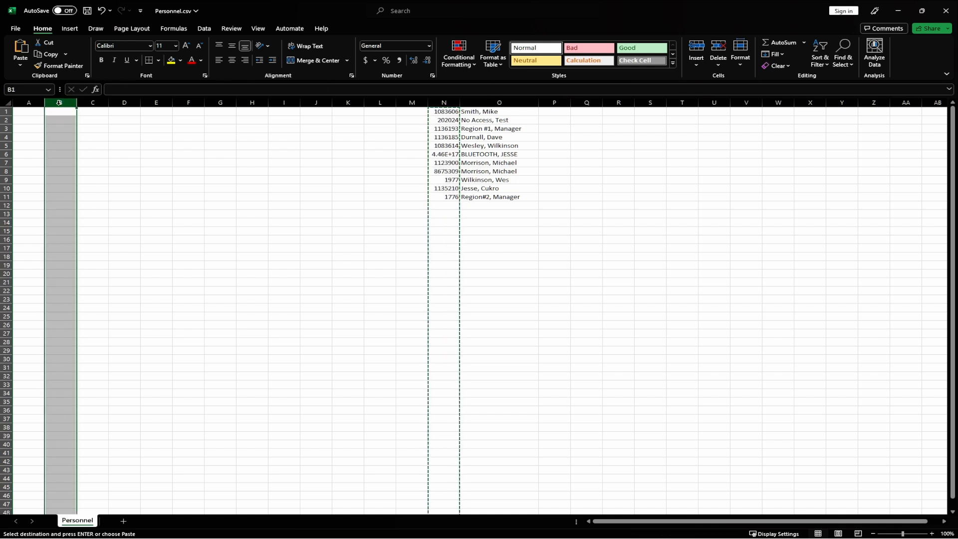
{"action": "left_click", "coordinate": [20, 50]}
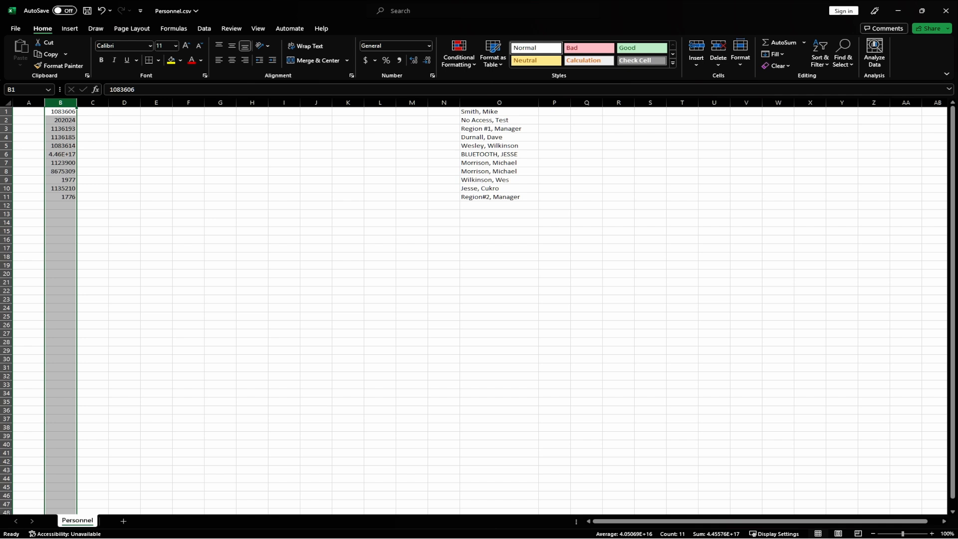
Split the full names in column O with Text to Columns, using only a comma delimiter and Text format for the first resulting column
{"action": "left_click", "coordinate": [512, 101]}
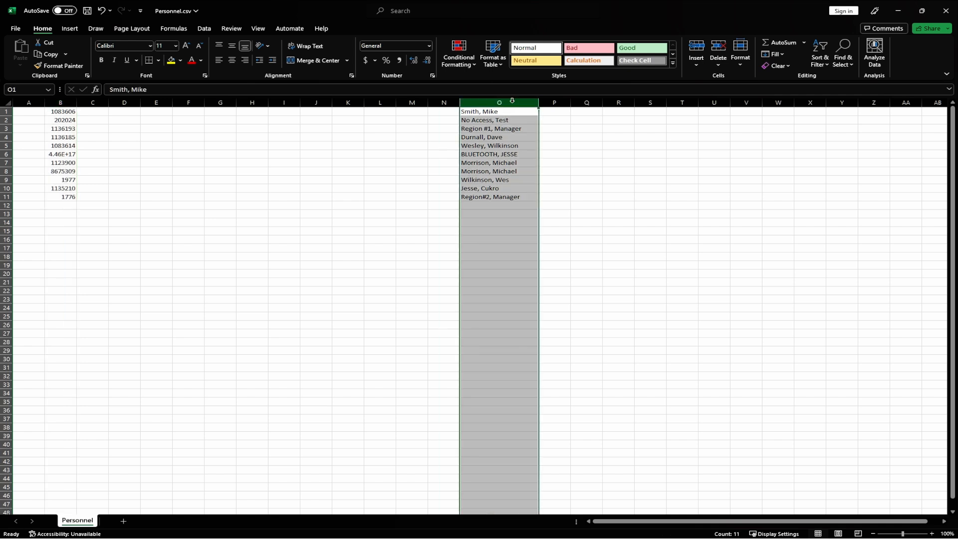
{"action": "left_click", "coordinate": [202, 29]}
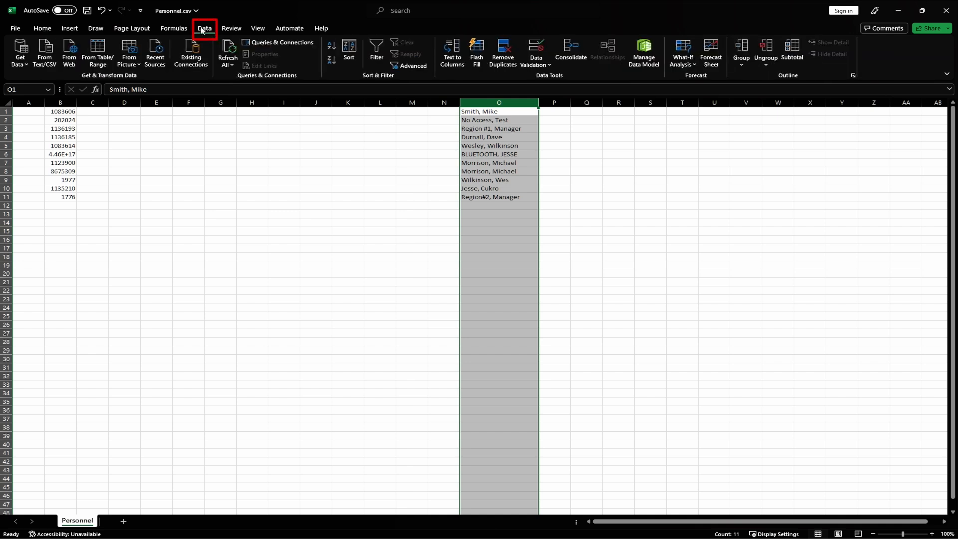
{"action": "left_click", "coordinate": [458, 60]}
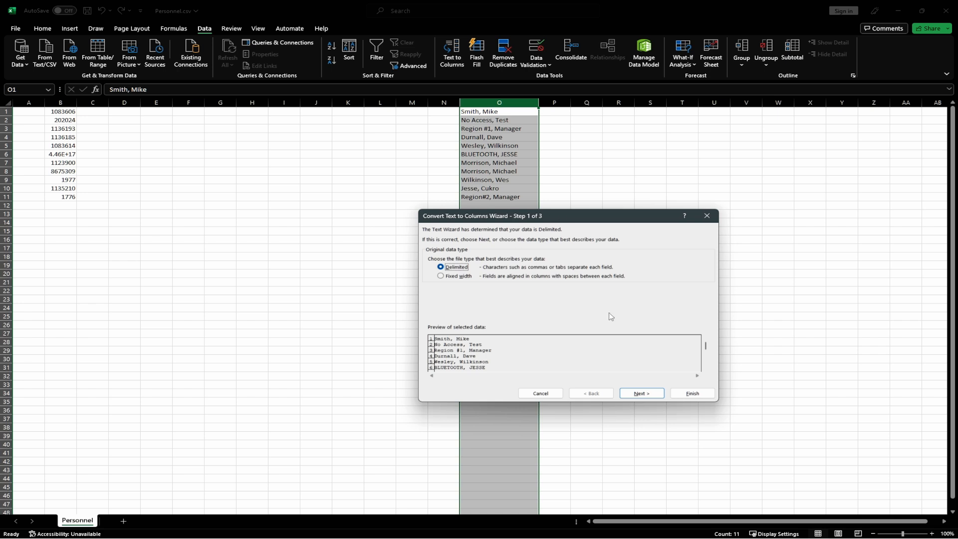
{"action": "left_click", "coordinate": [642, 394]}
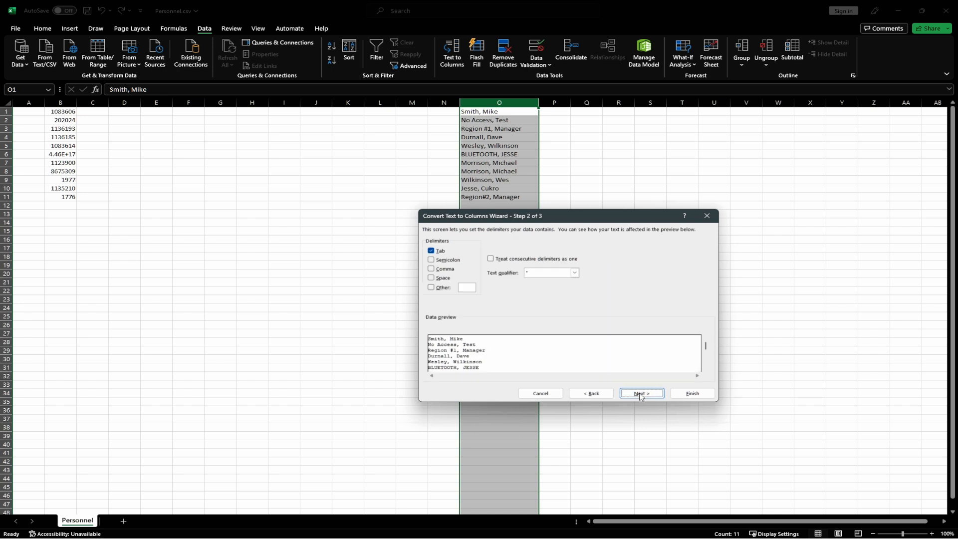
{"action": "left_click", "coordinate": [431, 251]}
{"action": "left_click", "coordinate": [431, 269]}
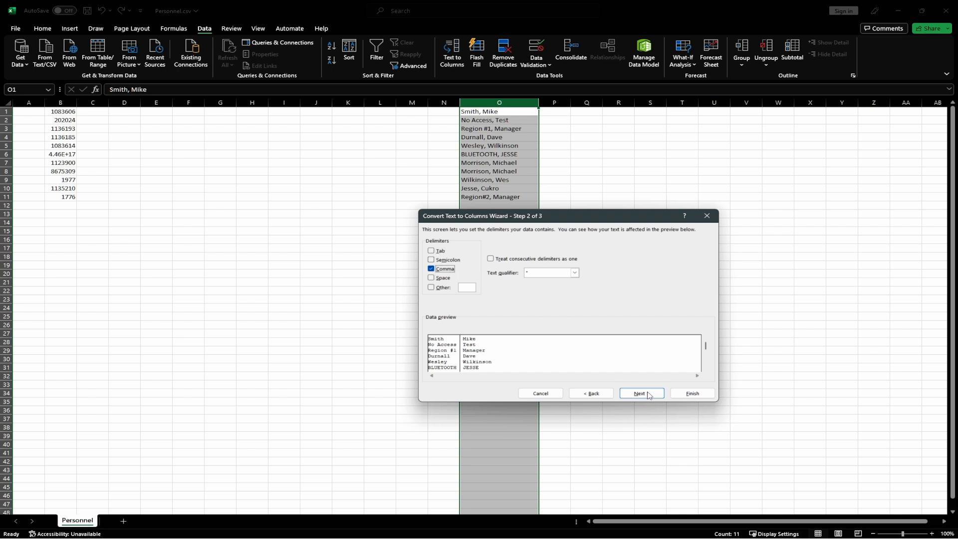
{"action": "left_click", "coordinate": [649, 394]}
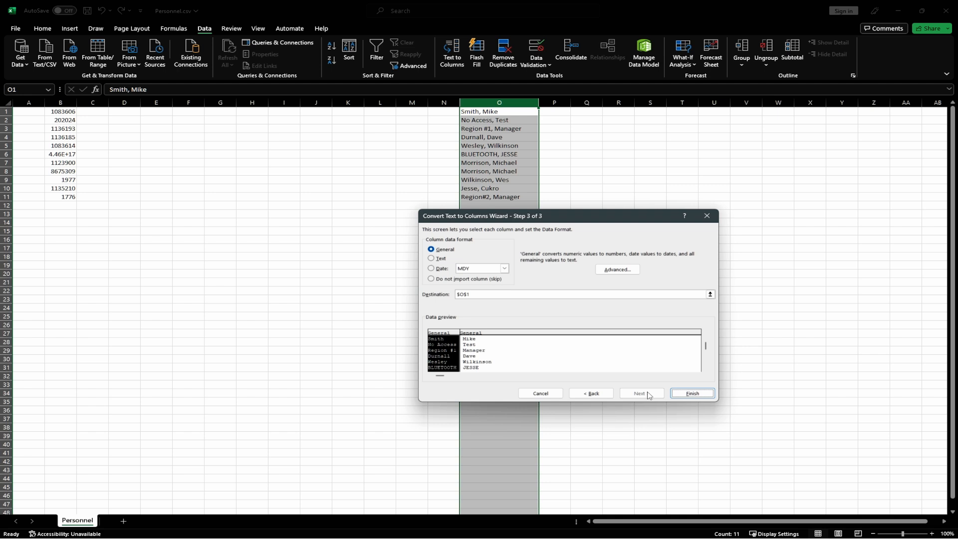
{"action": "left_click", "coordinate": [431, 258]}
{"action": "left_click", "coordinate": [690, 394]}
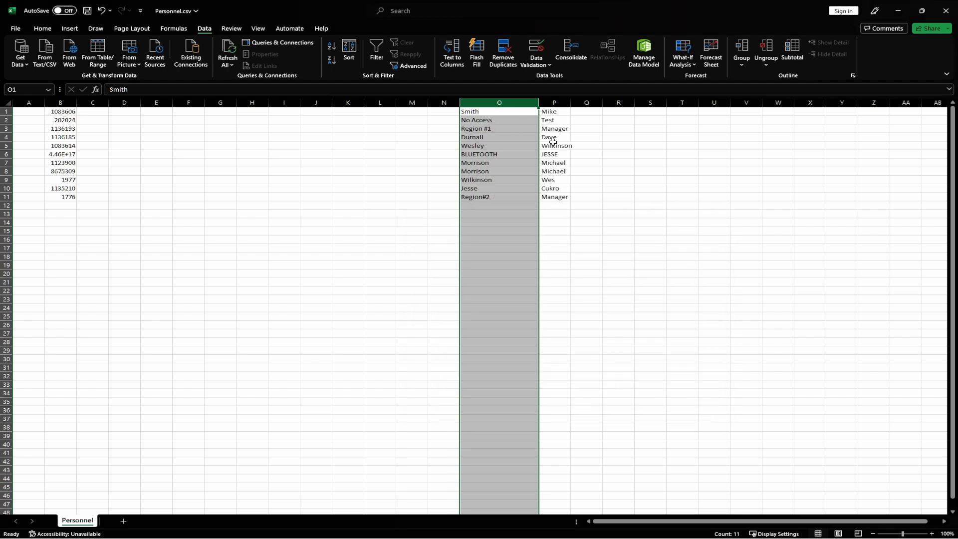
Move the last names from column O to column C
{"action": "left_click", "coordinate": [558, 102]}
{"action": "left_click", "coordinate": [513, 102]}
{"action": "left_click", "coordinate": [554, 102]}
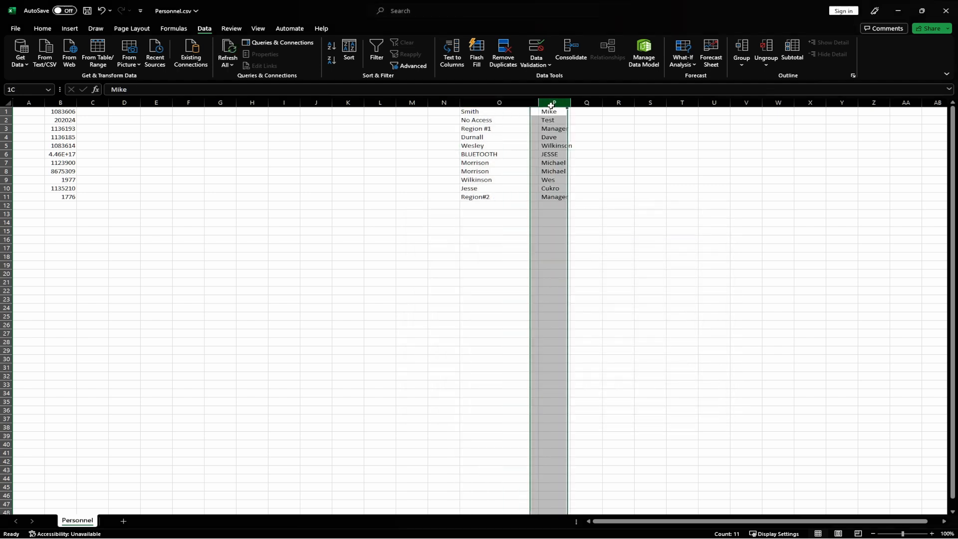
{"action": "left_click", "coordinate": [514, 103]}
{"action": "right_click", "coordinate": [514, 105]}
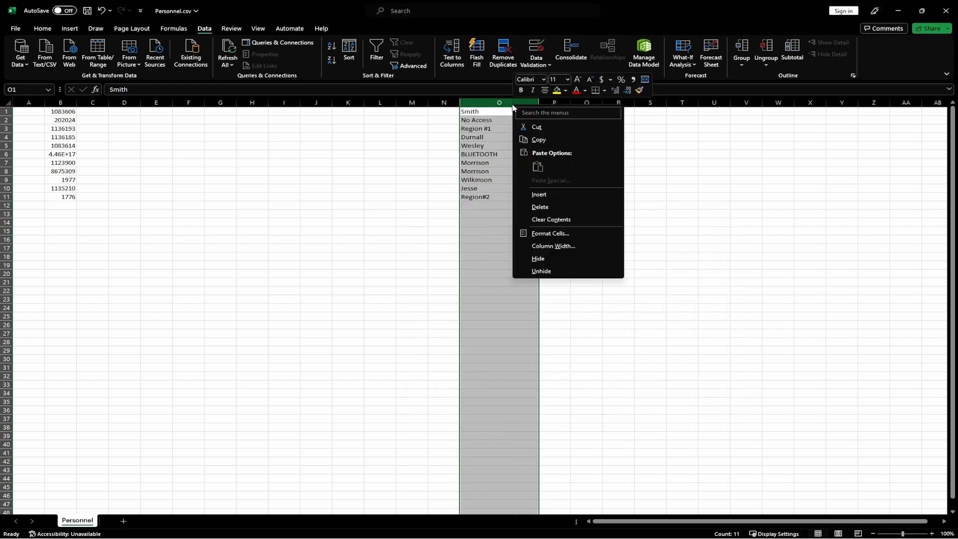
{"action": "left_click", "coordinate": [536, 127]}
{"action": "left_click", "coordinate": [93, 103]}
{"action": "left_click", "coordinate": [42, 28]}
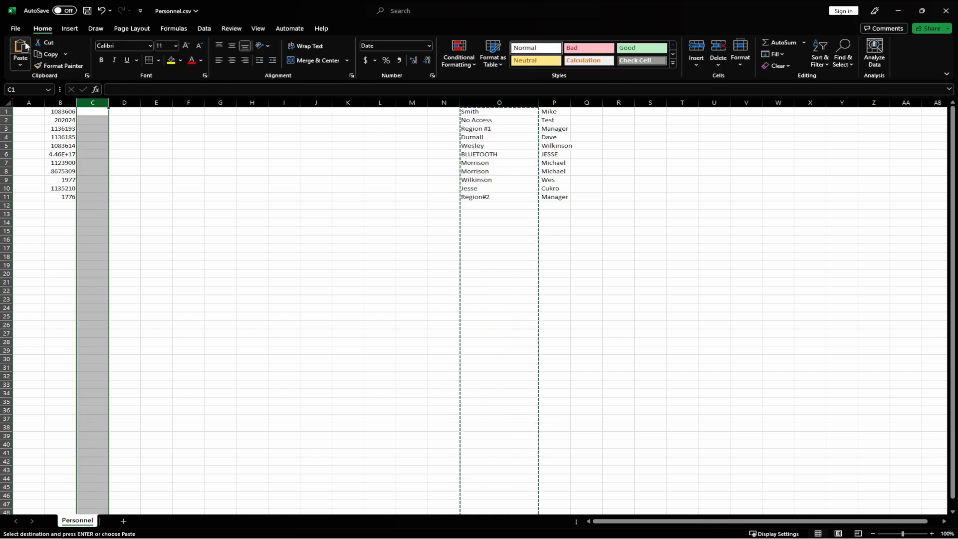
{"action": "left_click", "coordinate": [21, 48]}
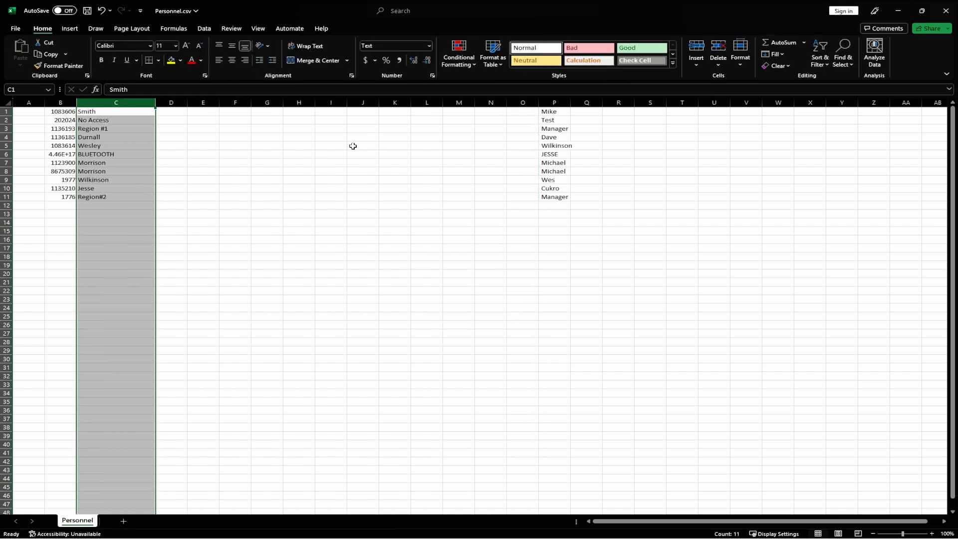
Move the first names from column P to column D
{"action": "left_click", "coordinate": [555, 103]}
{"action": "right_click", "coordinate": [556, 106]}
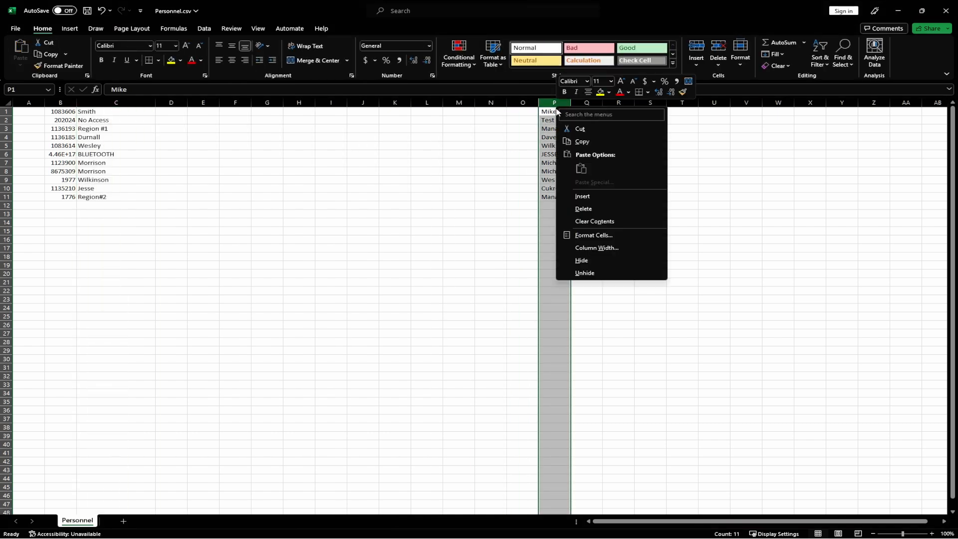
{"action": "left_click", "coordinate": [579, 129]}
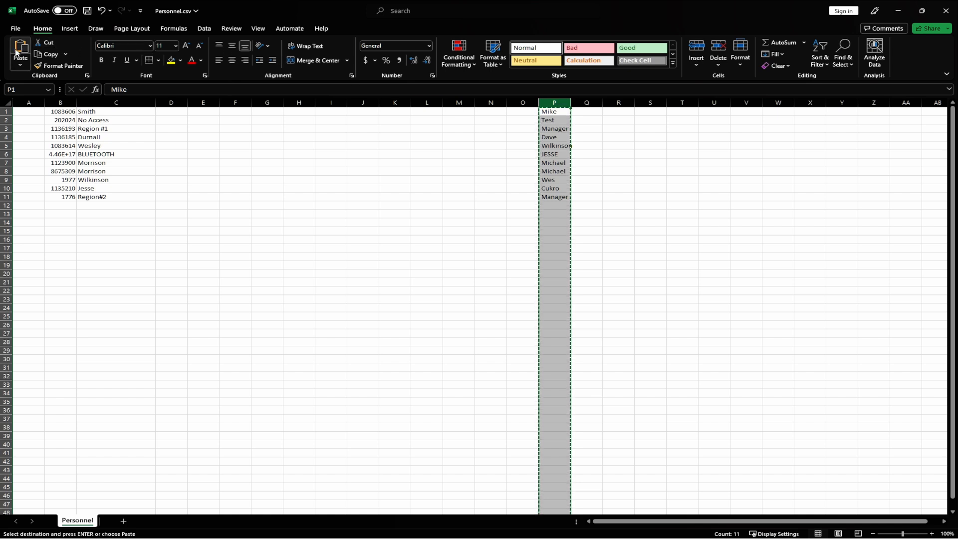
{"action": "left_click", "coordinate": [172, 102]}
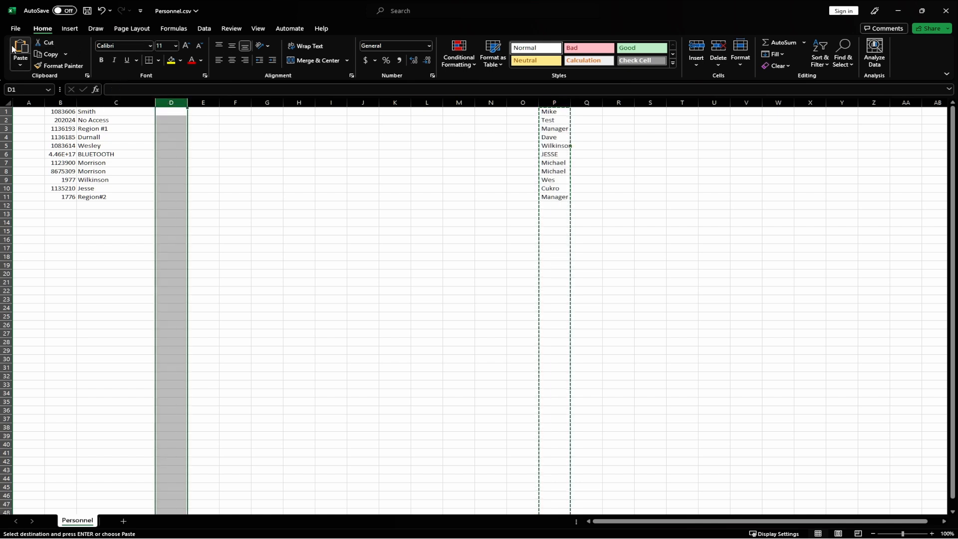
{"action": "left_click", "coordinate": [14, 49]}
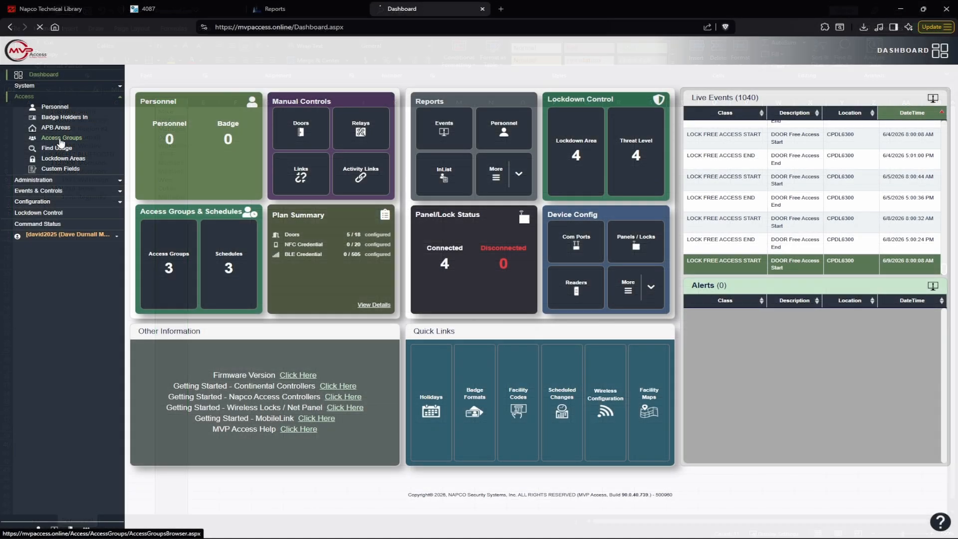
In MVP Access, check the access group numbers and compare them with the access group fields in the help file's CSV sample
{"action": "left_click", "coordinate": [63, 139]}
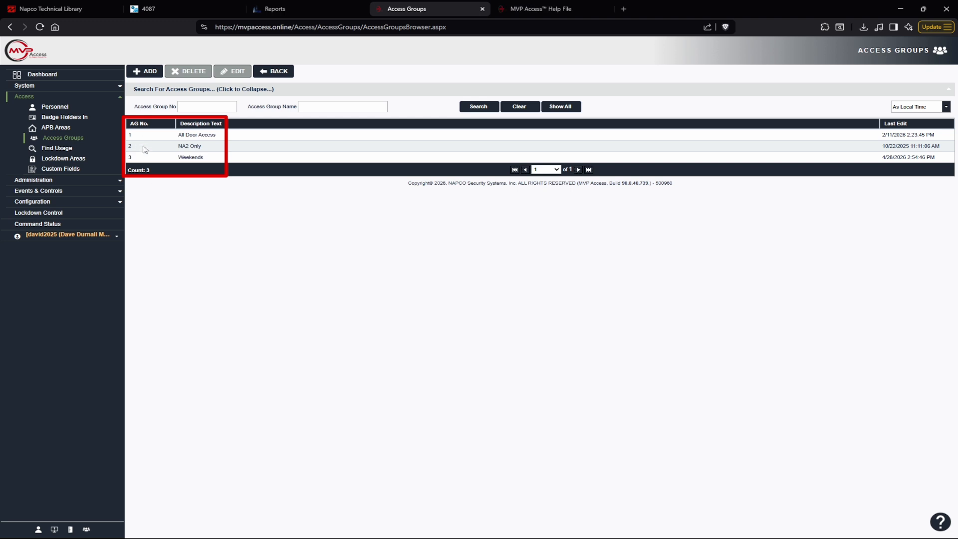
{"action": "left_click", "coordinate": [529, 9]}
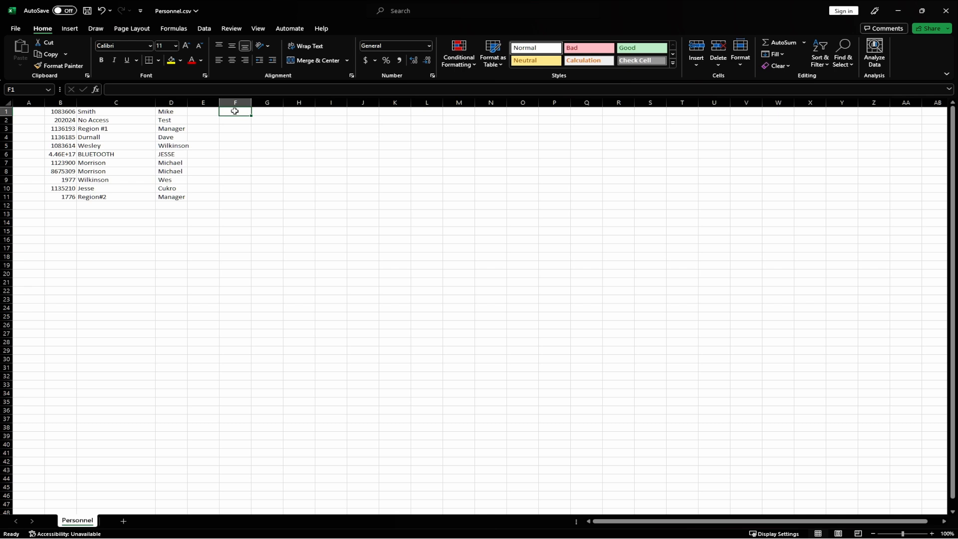
In Personnel.csv in Excel, enter access group 1 in E1, 2 in F2, 3 in G3 and 1 in E4, leaving F4 empty
{"action": "double_click", "coordinate": [236, 111]}
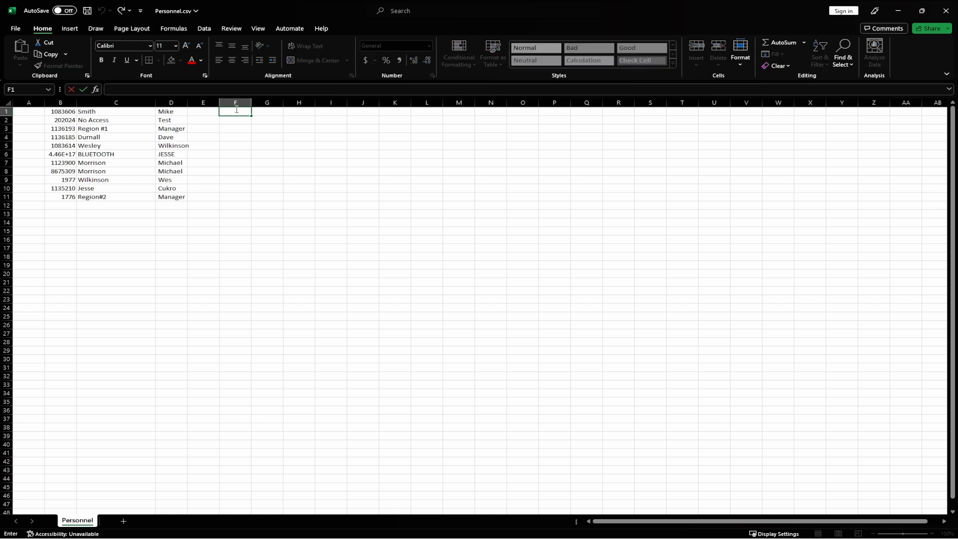
{"action": "double_click", "coordinate": [211, 111]}
{"action": "type", "text": "1"}
{"action": "double_click", "coordinate": [236, 120]}
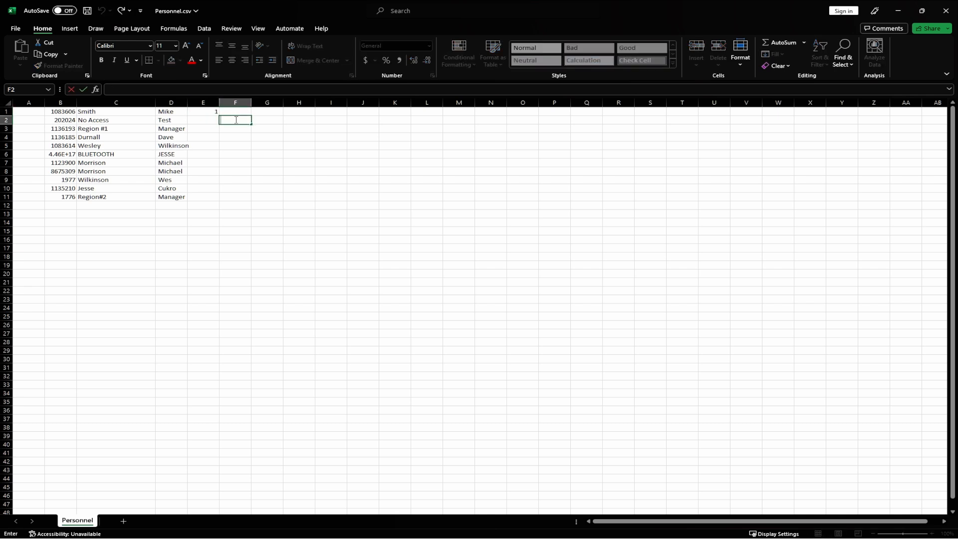
{"action": "type", "text": "2"}
{"action": "double_click", "coordinate": [273, 128]}
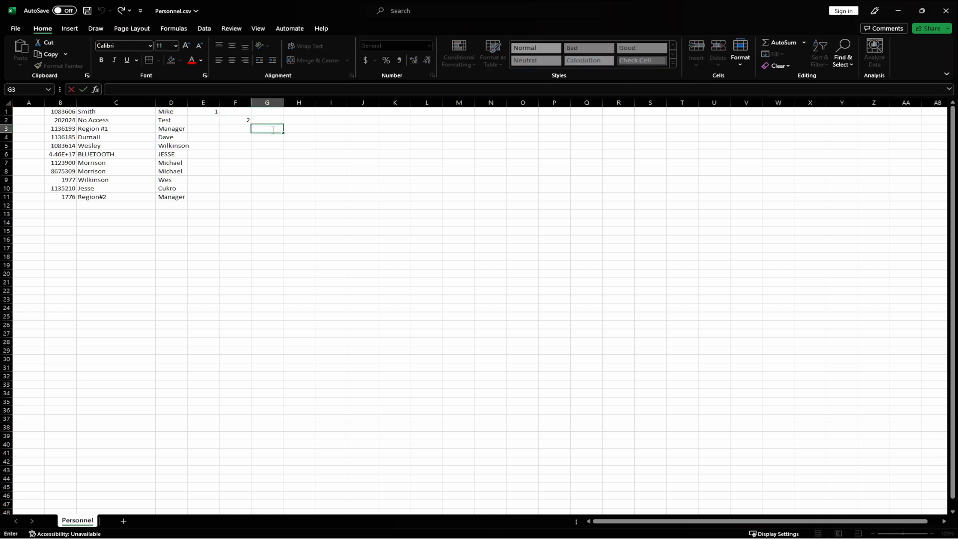
{"action": "type", "text": "3"}
{"action": "double_click", "coordinate": [213, 138]}
{"action": "type", "text": "1"}
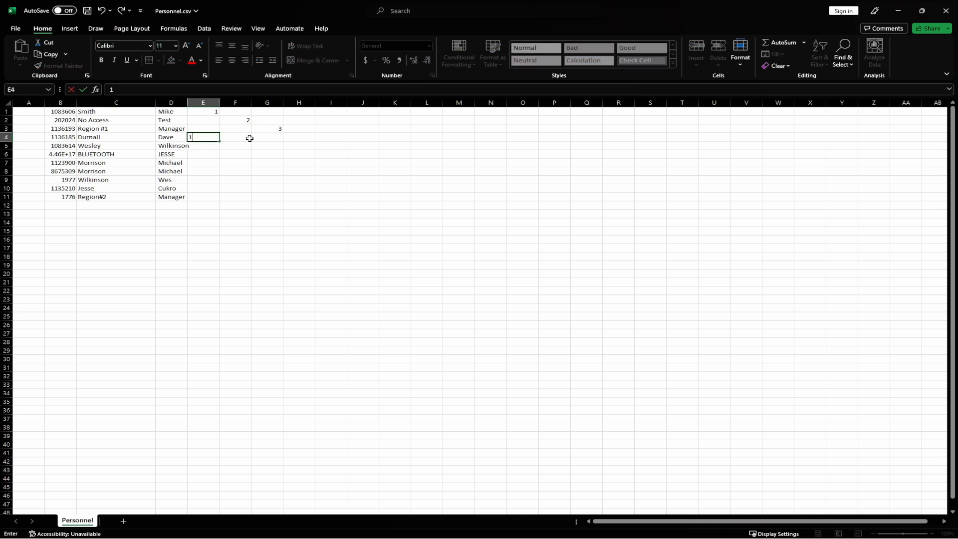
{"action": "double_click", "coordinate": [249, 138]}
{"action": "type", "text": "2"}
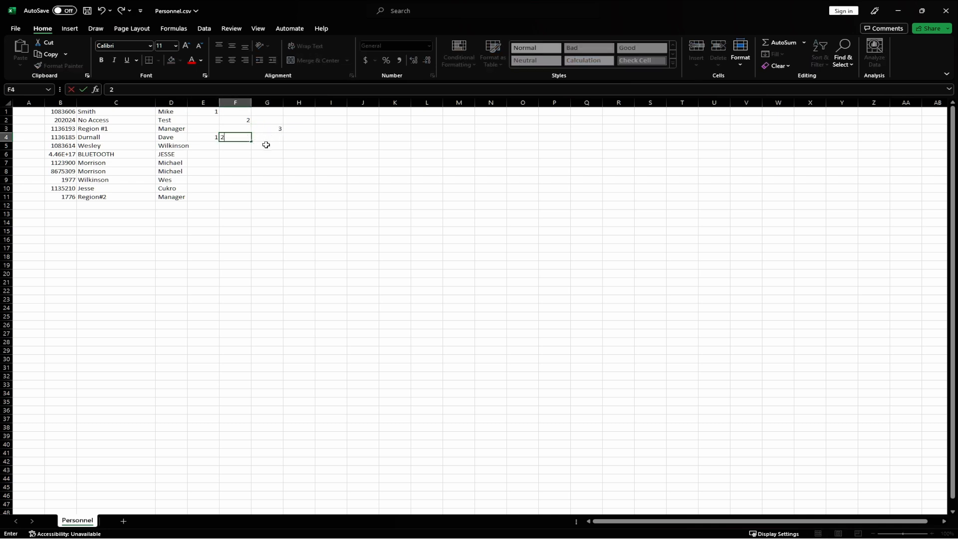
{"action": "key", "text": "BackSpace"}
Enter access group 2 in column F and access group 3 in column G for rows 5 through 10
{"action": "double_click", "coordinate": [234, 146]}
{"action": "type", "text": "2"}
{"action": "key", "text": "Tab"}
{"action": "type", "text": "3"}
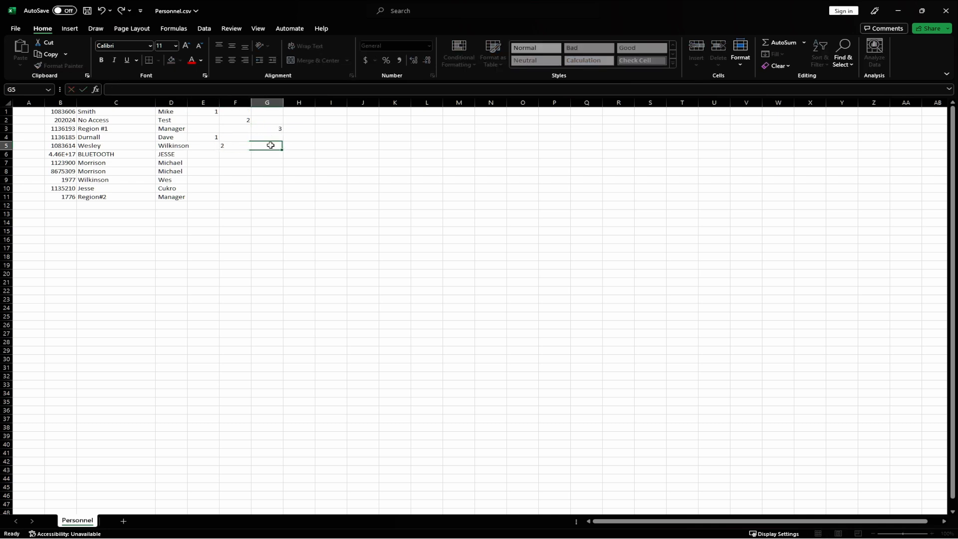
{"action": "key", "text": "Return"}
{"action": "type", "text": "22"}
{"action": "key", "text": "BackSpace"}
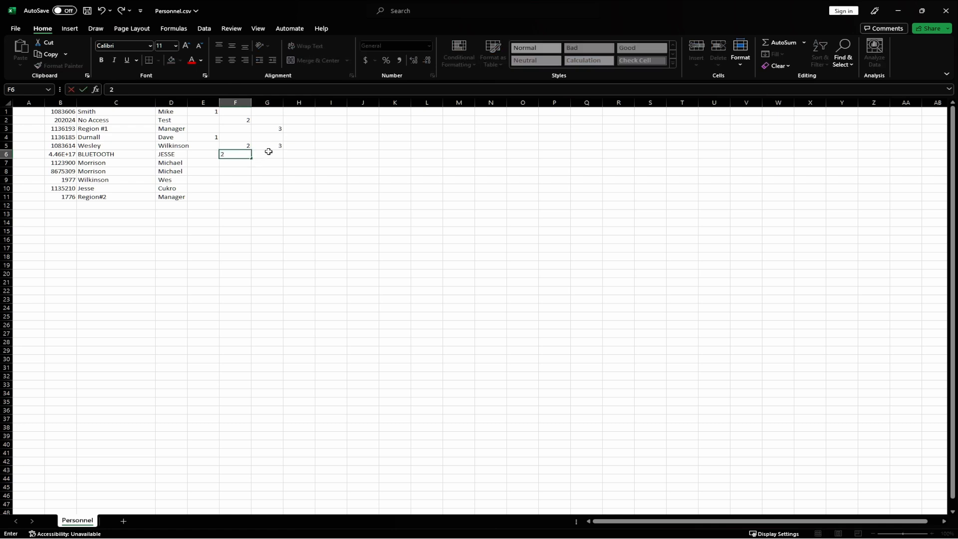
{"action": "key", "text": "Tab"}
{"action": "type", "text": "3"}
{"action": "key", "text": "Return"}
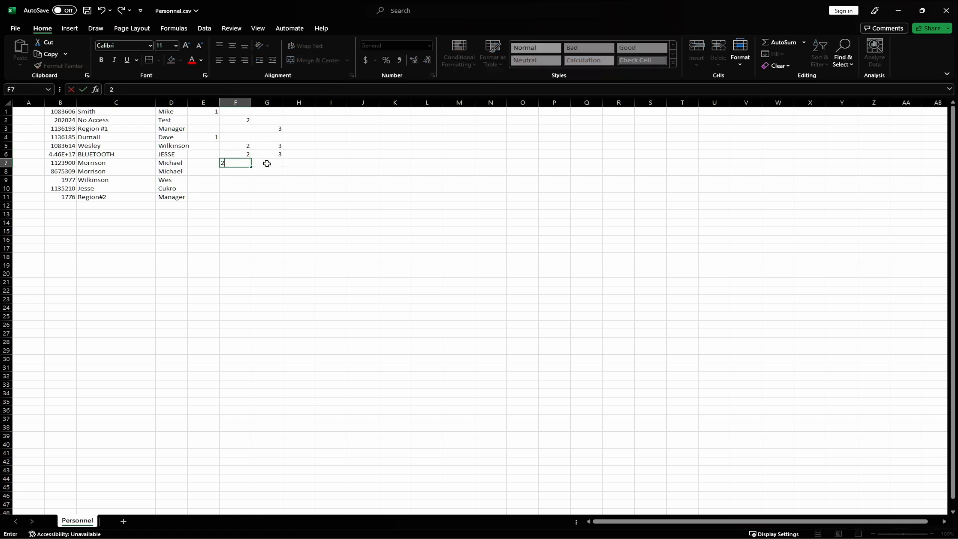
{"action": "type", "text": "2"}
{"action": "key", "text": "Tab"}
{"action": "type", "text": "3"}
{"action": "key", "text": "Return"}
{"action": "type", "text": "2"}
{"action": "key", "text": "Tab"}
{"action": "type", "text": "3"}
{"action": "key", "text": "Return"}
{"action": "type", "text": "2"}
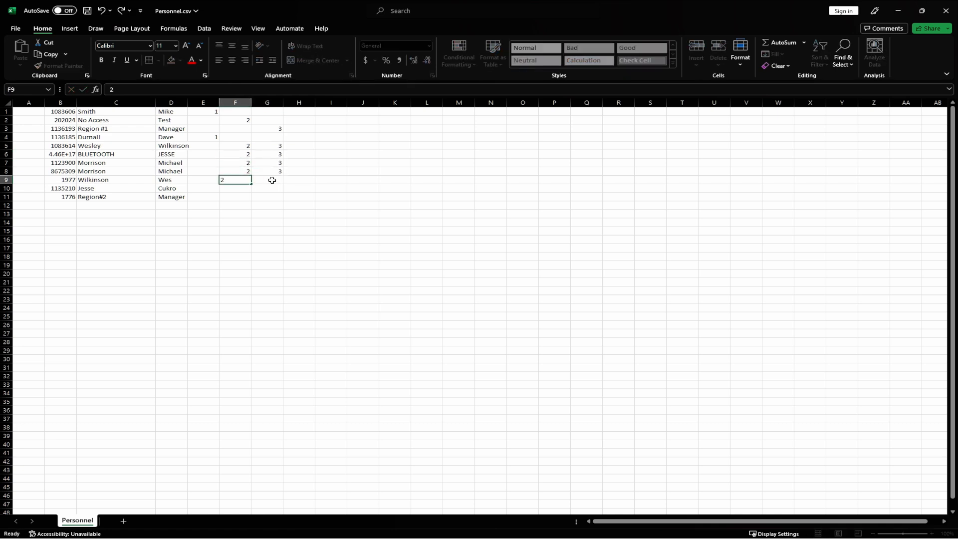
{"action": "key", "text": "Tab"}
{"action": "type", "text": "3"}
{"action": "key", "text": "Return"}
{"action": "type", "text": "2"}
{"action": "key", "text": "Tab"}
{"action": "type", "text": "3"}
{"action": "key", "text": "Return"}
Enter access group 1 in E11 and access group 2 in F11
{"action": "key", "text": "Left"}
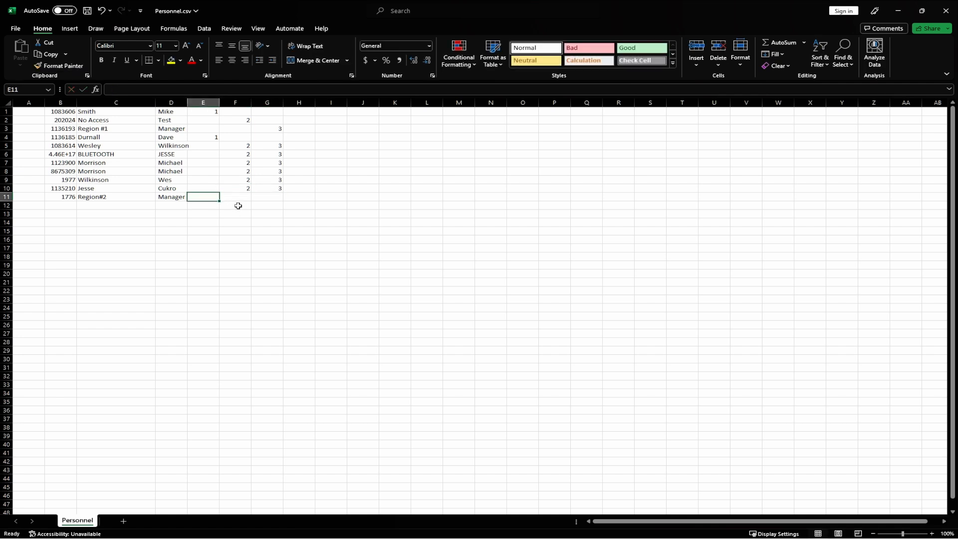
{"action": "type", "text": "1"}
{"action": "key", "text": "Tab"}
{"action": "type", "text": "2"}
{"action": "key", "text": "Tab"}
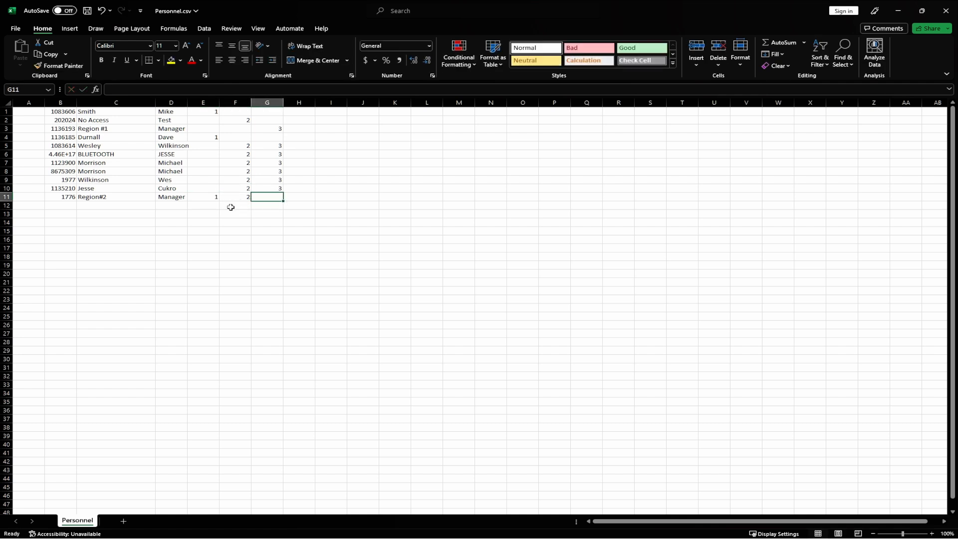
Enter facility code 0 in column A for rows 1 through 11 of Personnel.csv
{"action": "double_click", "coordinate": [36, 114]}
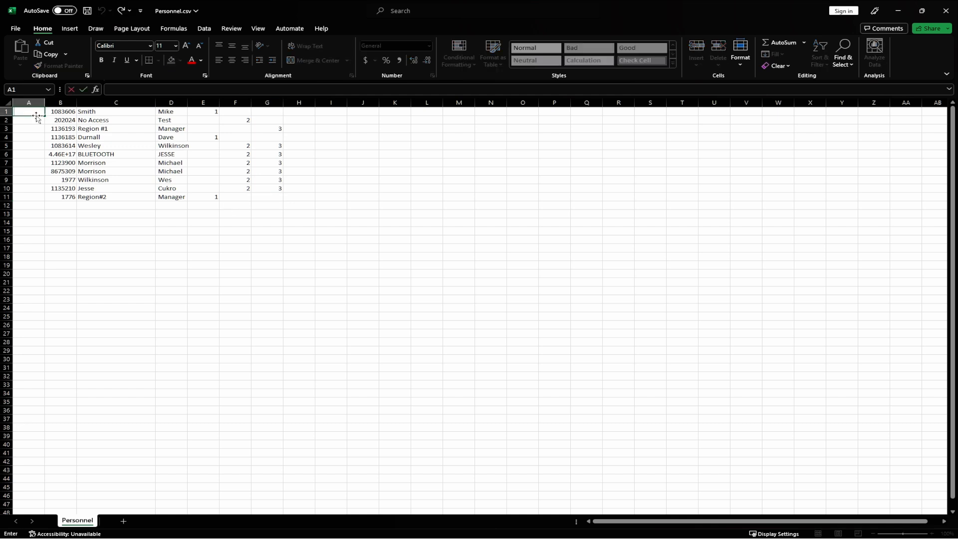
{"action": "type", "text": "0"}
{"action": "key", "text": "Return"}
{"action": "type", "text": "0"}
{"action": "key", "text": "Return"}
{"action": "type", "text": "0"}
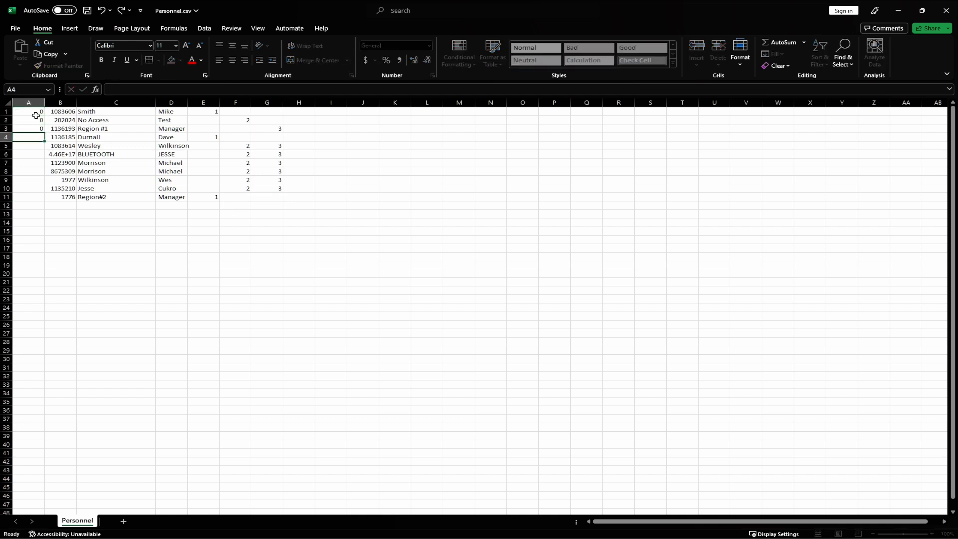
{"action": "key", "text": "Return"}
{"action": "type", "text": "0"}
{"action": "key", "text": "Return"}
{"action": "type", "text": "0"}
{"action": "key", "text": "Return"}
{"action": "type", "text": "0"}
{"action": "key", "text": "Return"}
{"action": "type", "text": "0"}
{"action": "key", "text": "Return"}
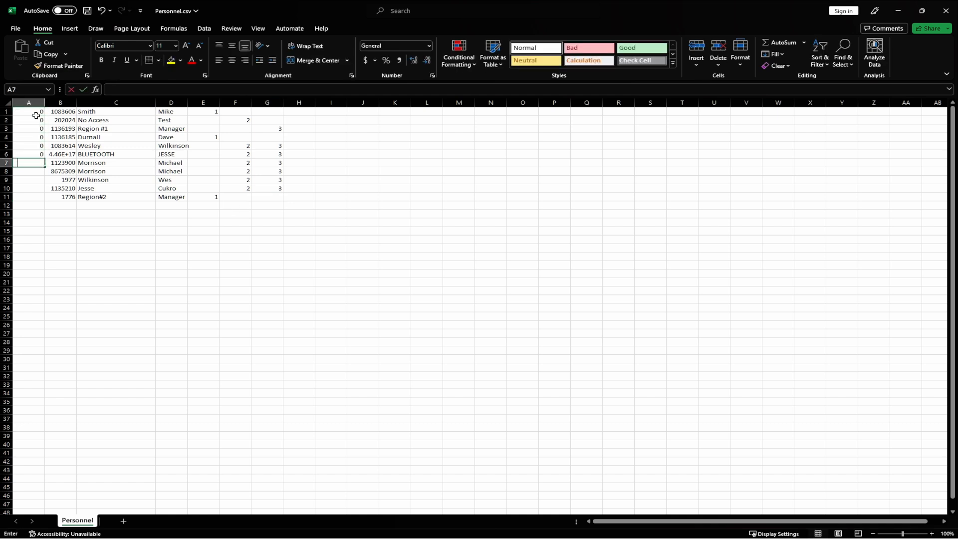
{"action": "type", "text": "0"}
{"action": "key", "text": "Return"}
{"action": "type", "text": "0"}
{"action": "key", "text": "Return"}
{"action": "type", "text": "0"}
{"action": "key", "text": "Return"}
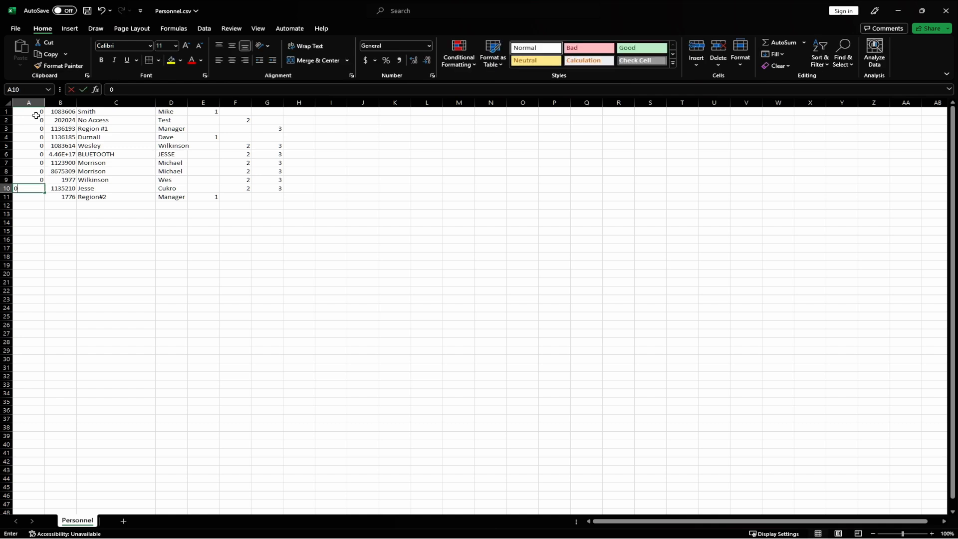
{"action": "type", "text": "0"}
{"action": "key", "text": "Return"}
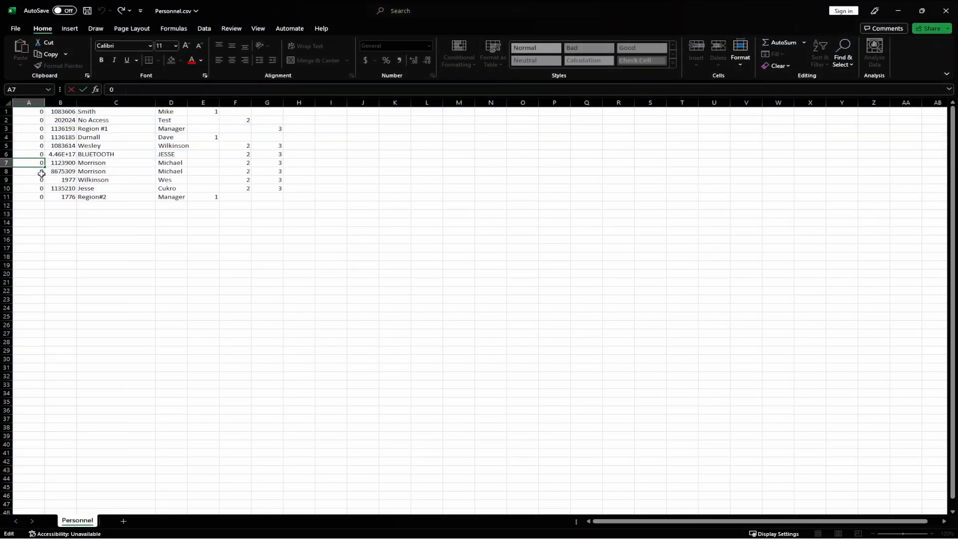
Change the facility code in column A to 1 for rows 7 through 10
{"action": "type", "text": "1"}
{"action": "key", "text": "Return"}
{"action": "type", "text": "1"}
{"action": "key", "text": "Return"}
{"action": "type", "text": "1"}
{"action": "key", "text": "Return"}
{"action": "type", "text": "1"}
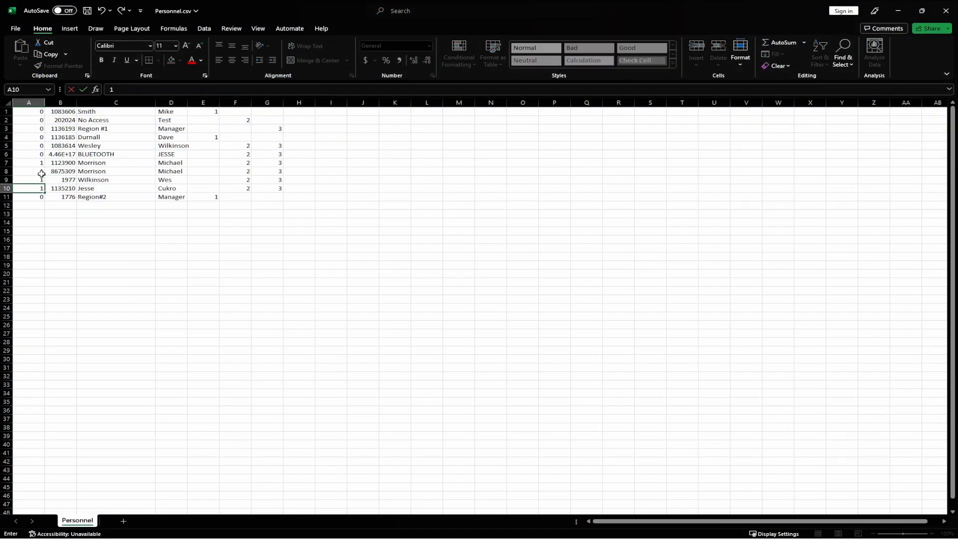
{"action": "left_click", "coordinate": [90, 210]}
{"action": "left_click", "coordinate": [49, 211]}
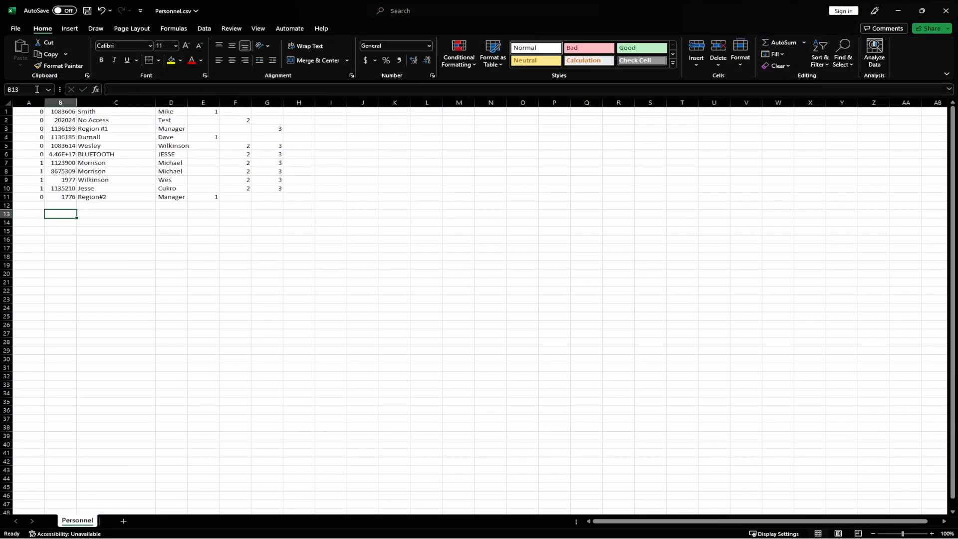
Save Personnel.csv and close the spreadsheet
{"action": "left_click", "coordinate": [18, 29]}
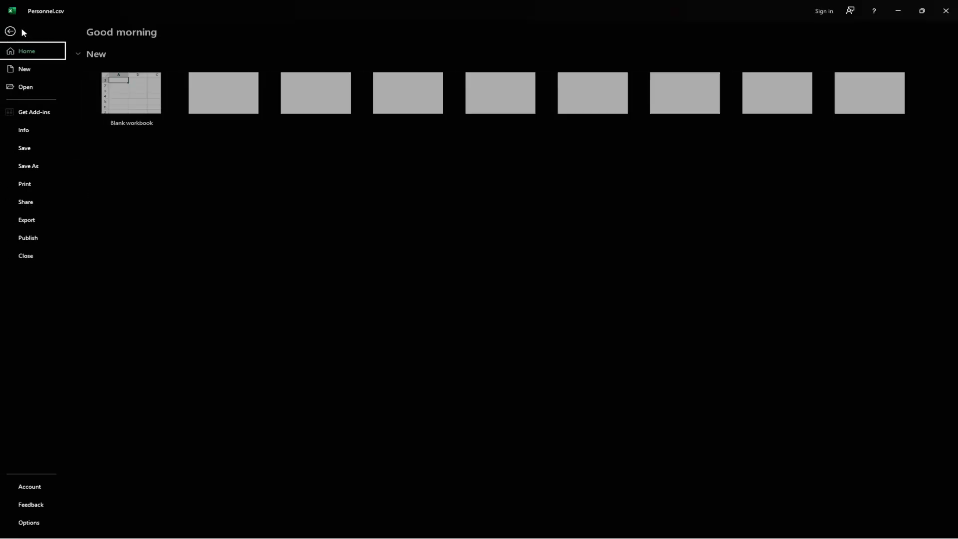
{"action": "left_click", "coordinate": [28, 148]}
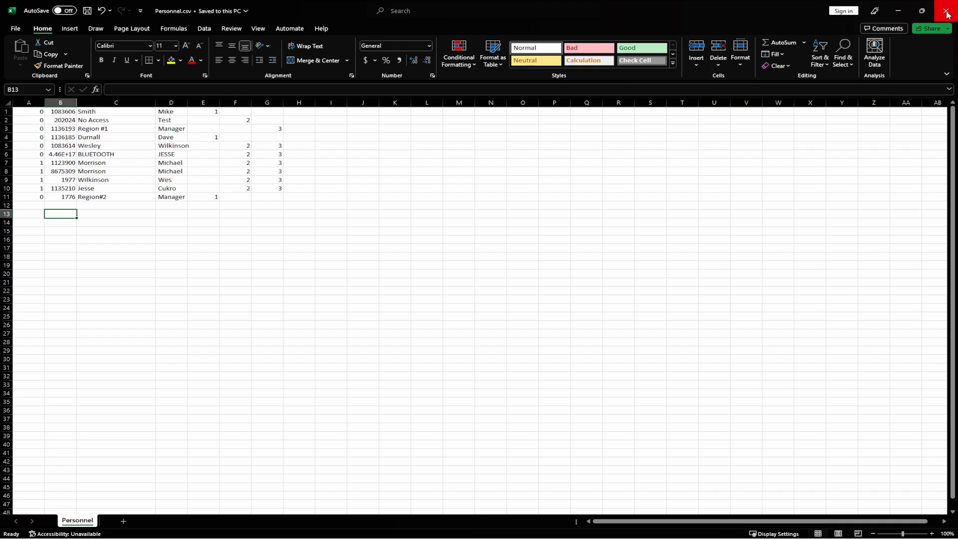
{"action": "left_click", "coordinate": [947, 12]}
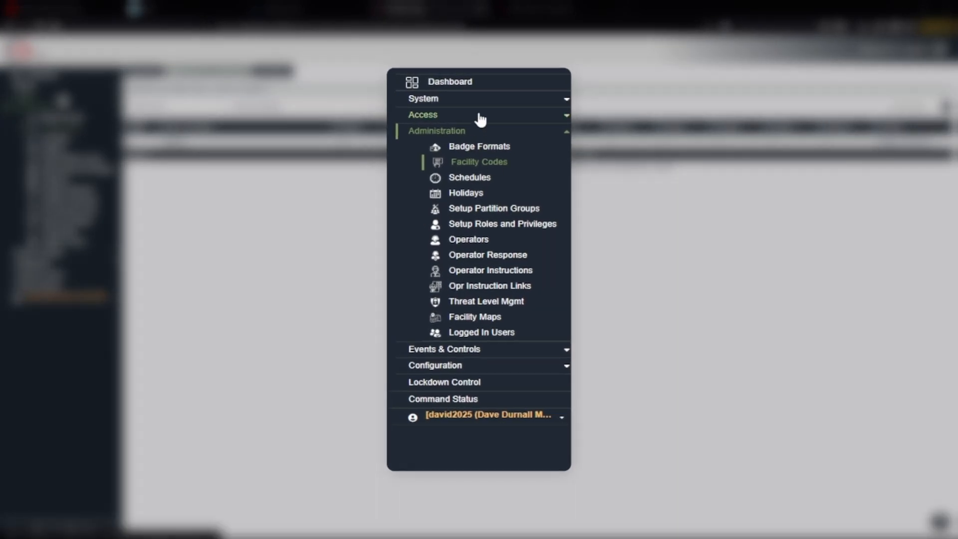
In MVP Access, start a badge import from the Personnel page and load Personnel.csv from the Downloads folder
{"action": "left_click", "coordinate": [480, 116]}
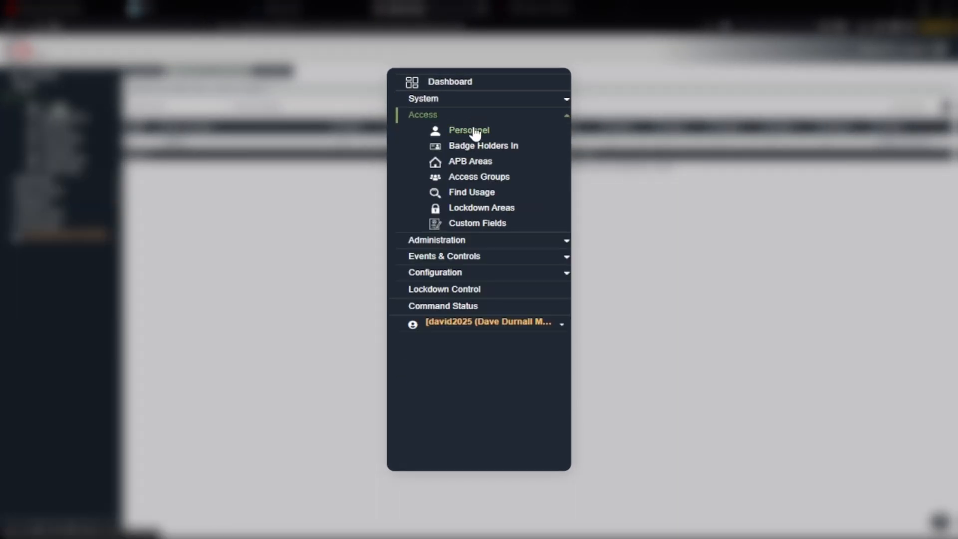
{"action": "left_click", "coordinate": [474, 132]}
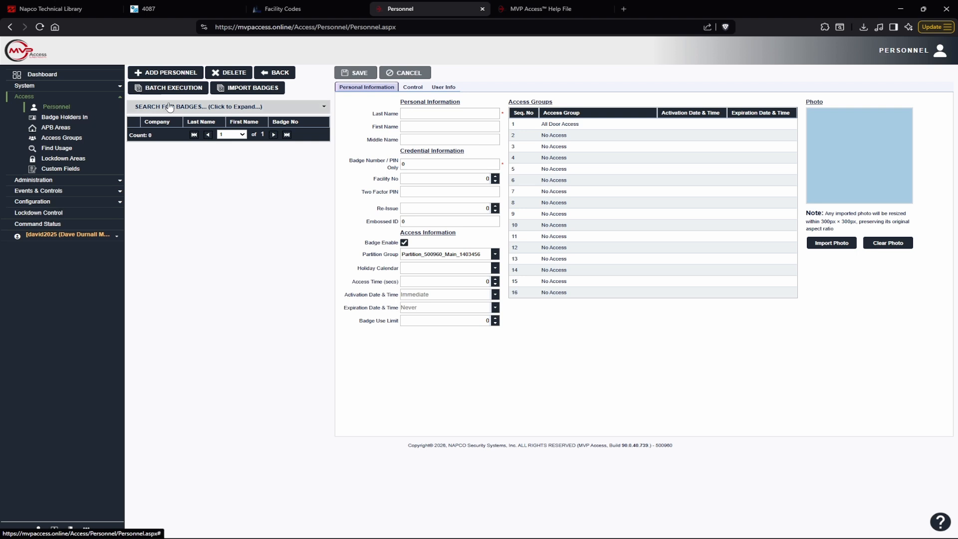
{"action": "left_click", "coordinate": [259, 90]}
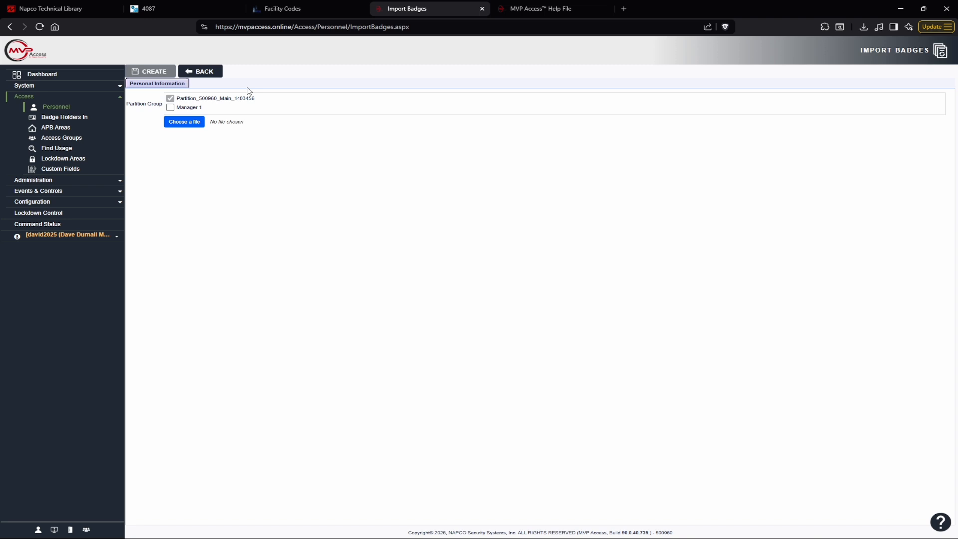
{"action": "left_click", "coordinate": [196, 124]}
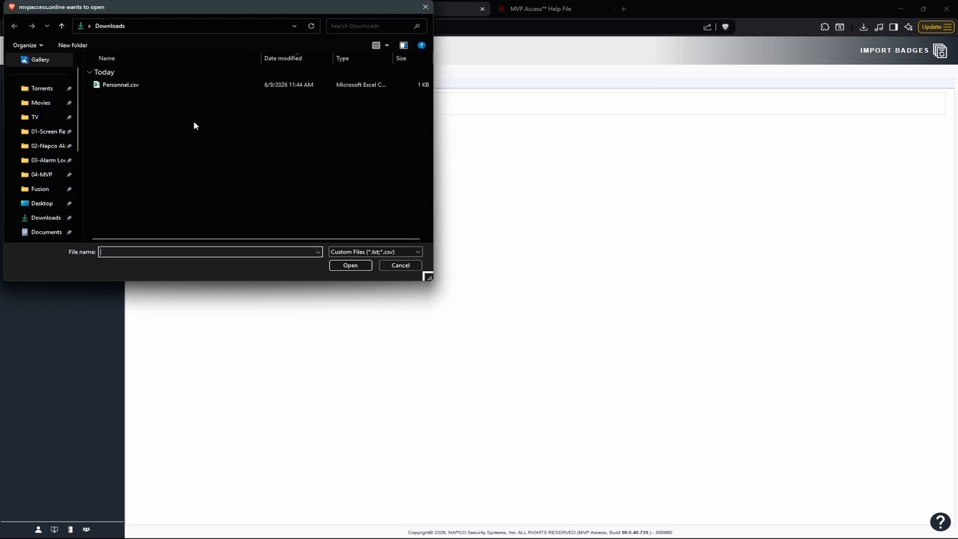
{"action": "left_click", "coordinate": [138, 86]}
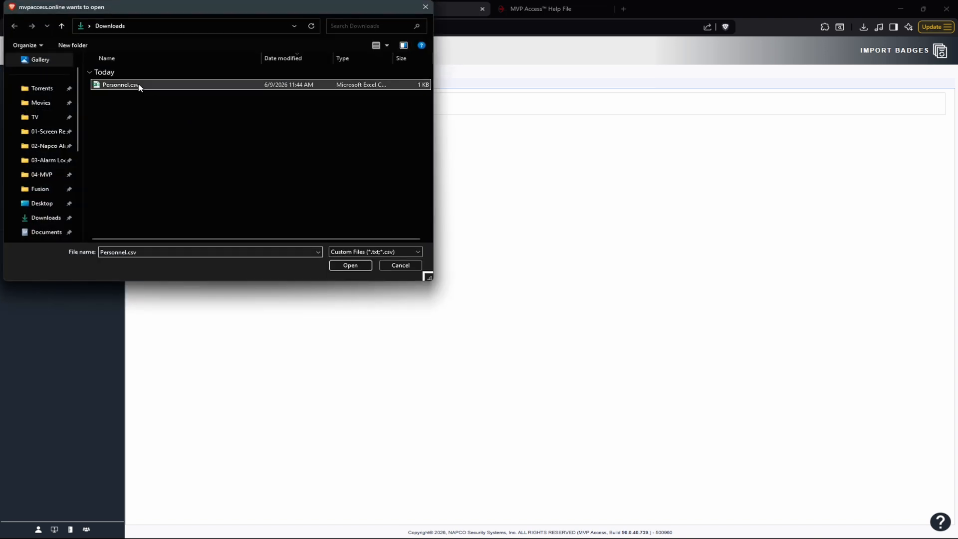
{"action": "left_click", "coordinate": [351, 265]}
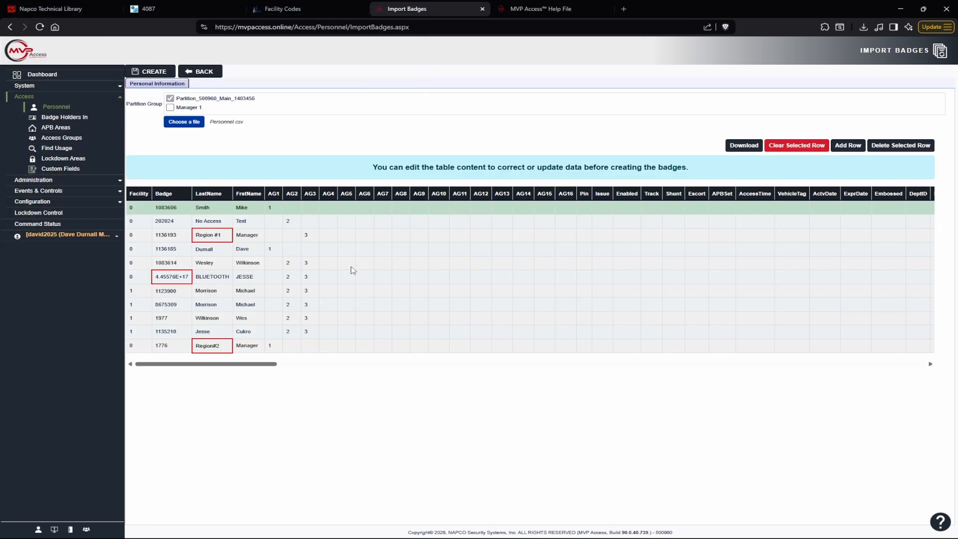
In the import table, remove the # from the Region #1 and Region#2 last names and delete the BLUETOOTH row
{"action": "left_click", "coordinate": [144, 277]}
{"action": "left_click", "coordinate": [172, 276]}
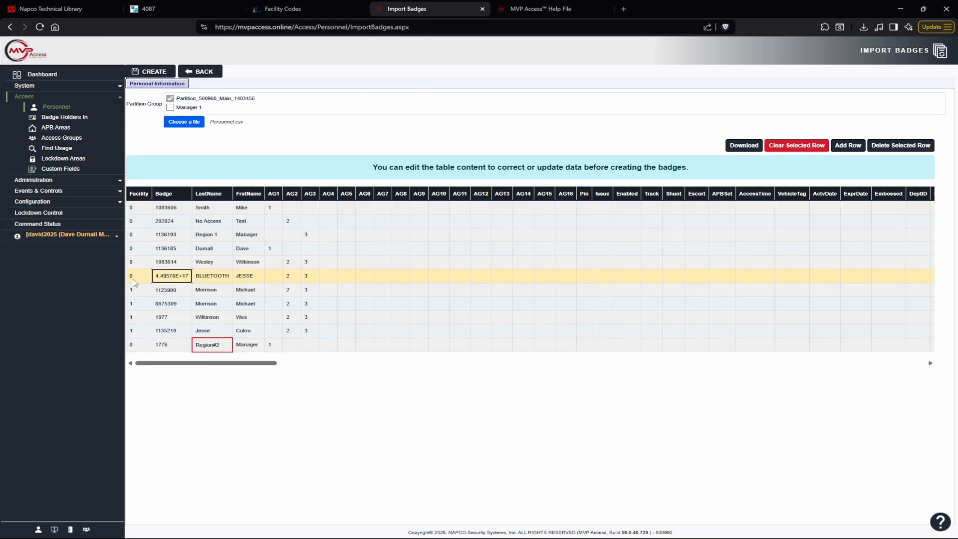
{"action": "left_click", "coordinate": [795, 147]}
{"action": "left_click", "coordinate": [204, 346]}
{"action": "key", "text": "BackSpace"}
{"action": "left_click", "coordinate": [289, 401]}
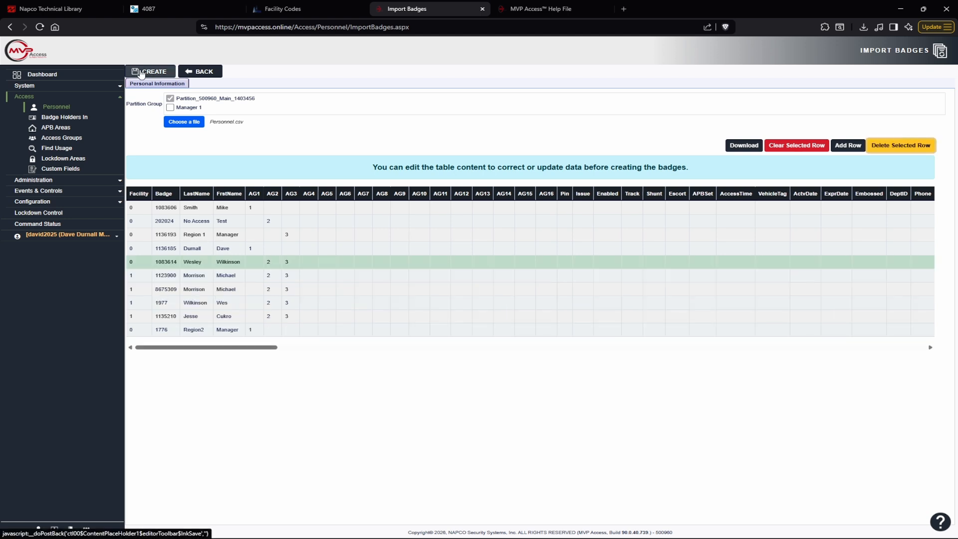
Create the badge records from the corrected import table and approve the batch process
{"action": "left_click", "coordinate": [141, 73]}
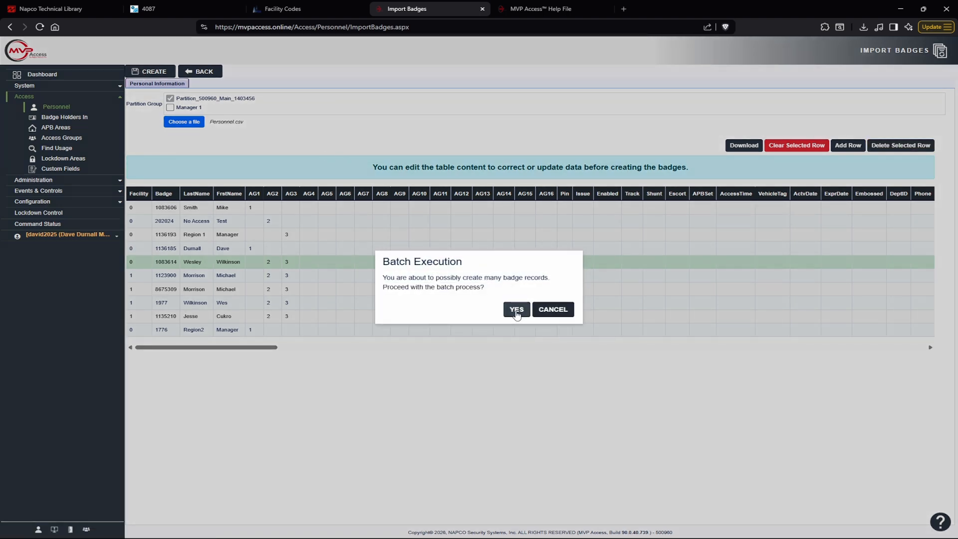
{"action": "left_click", "coordinate": [517, 310]}
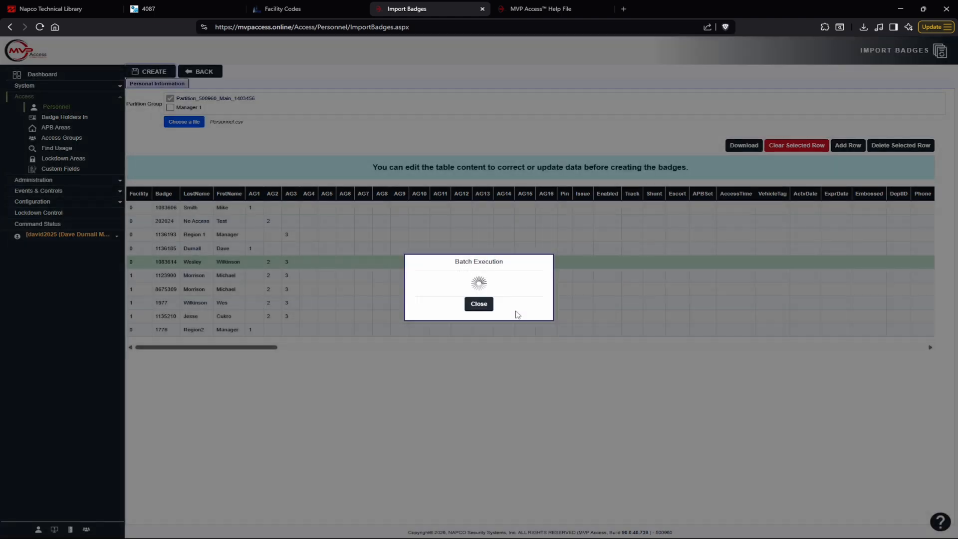
{"action": "left_click", "coordinate": [479, 305]}
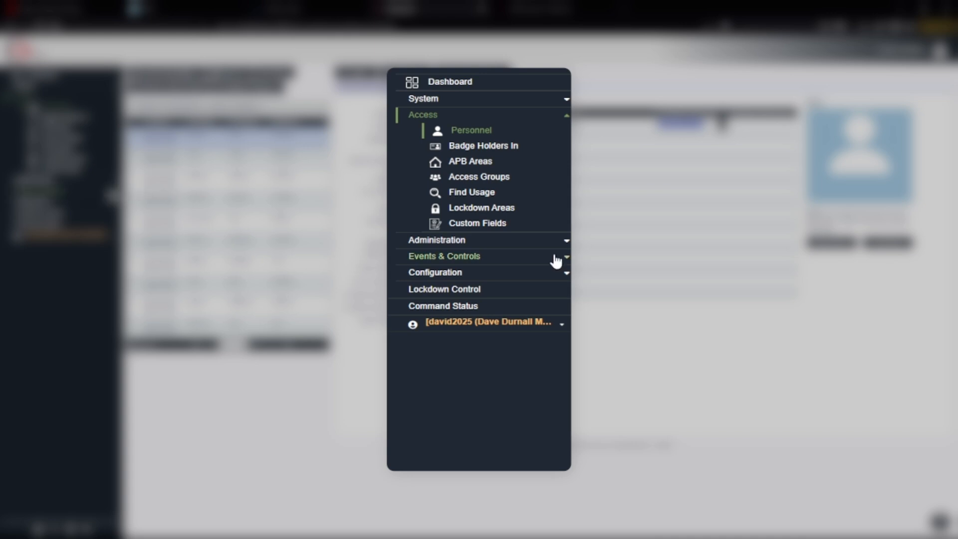
Run a full download to all listed panels and locks from the Panel / Lock Browser, and close the download dialog
{"action": "left_click", "coordinate": [507, 272]}
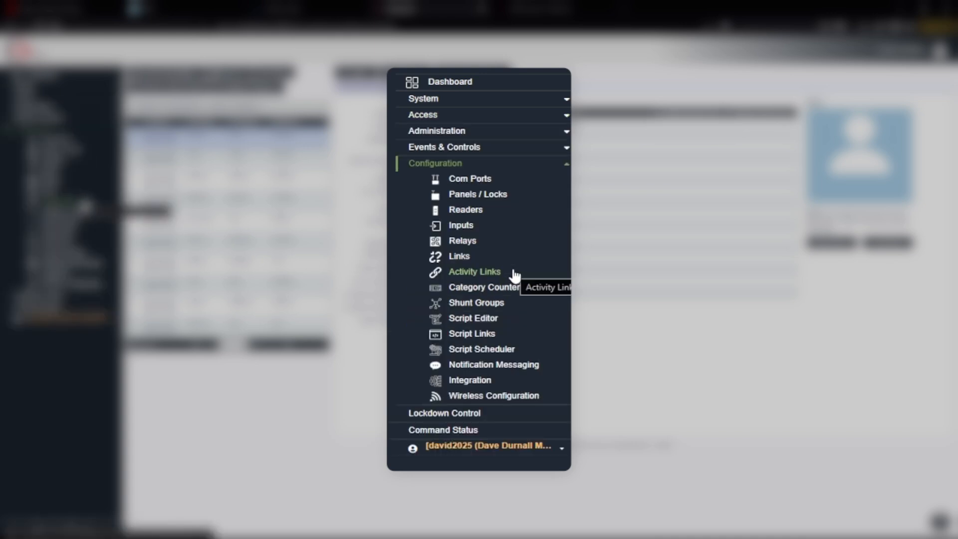
{"action": "left_click", "coordinate": [509, 198]}
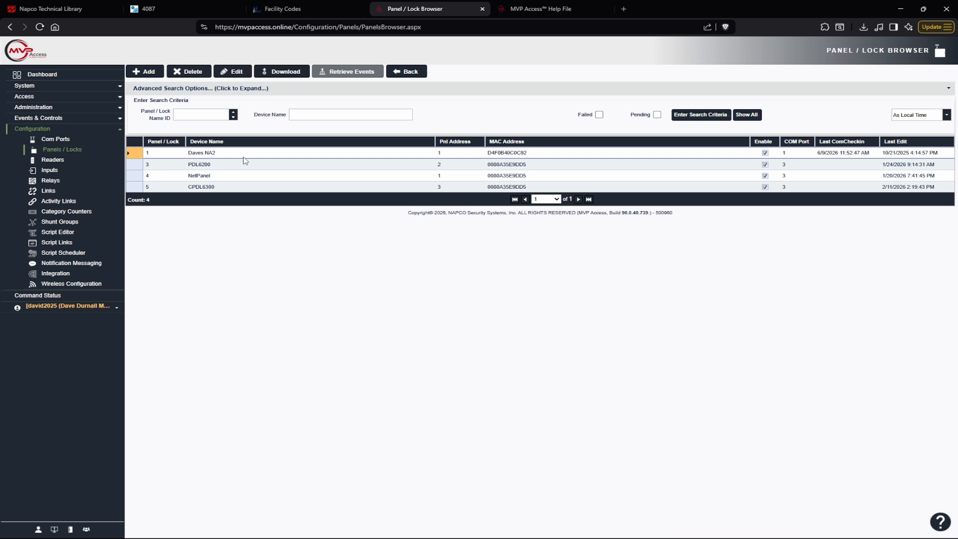
{"action": "left_click", "coordinate": [278, 70]}
{"action": "left_click", "coordinate": [553, 242]}
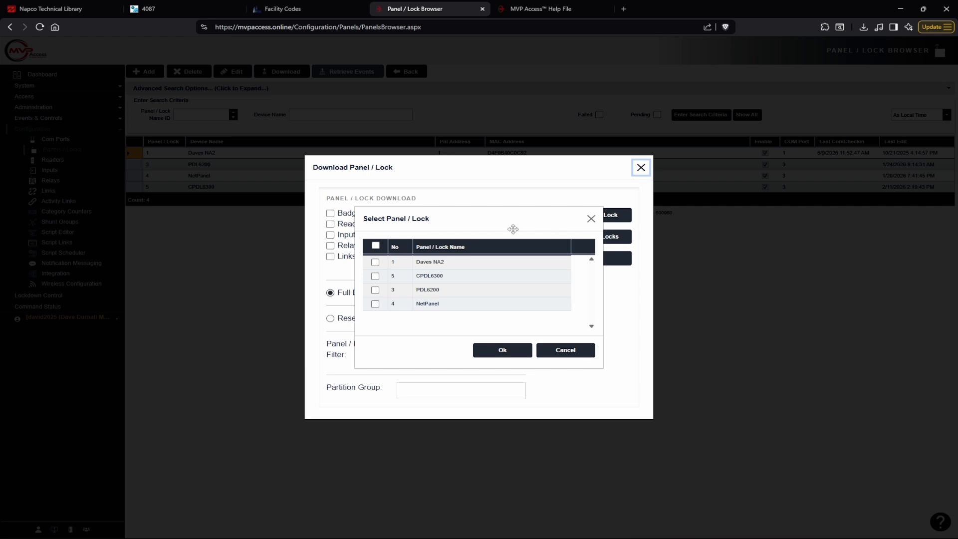
{"action": "left_click", "coordinate": [375, 246]}
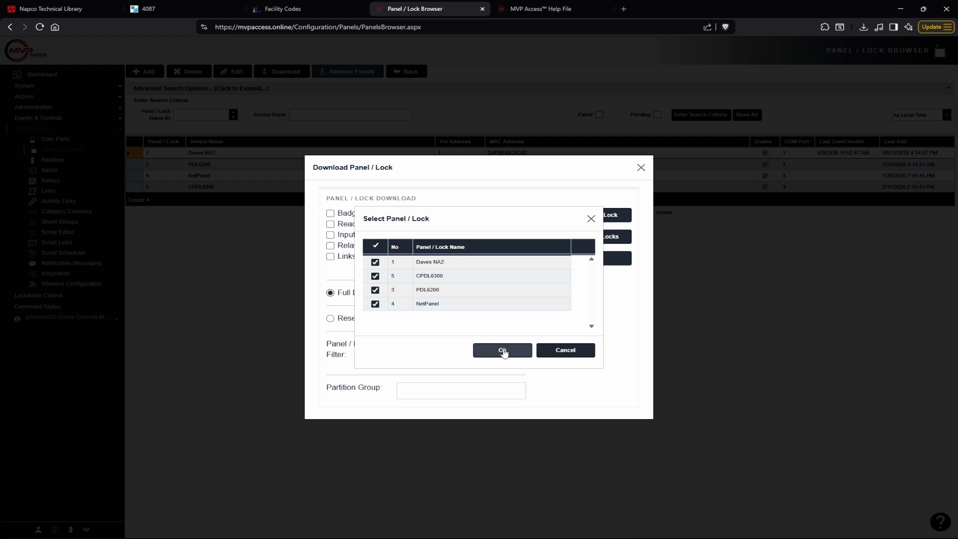
{"action": "left_click", "coordinate": [503, 351]}
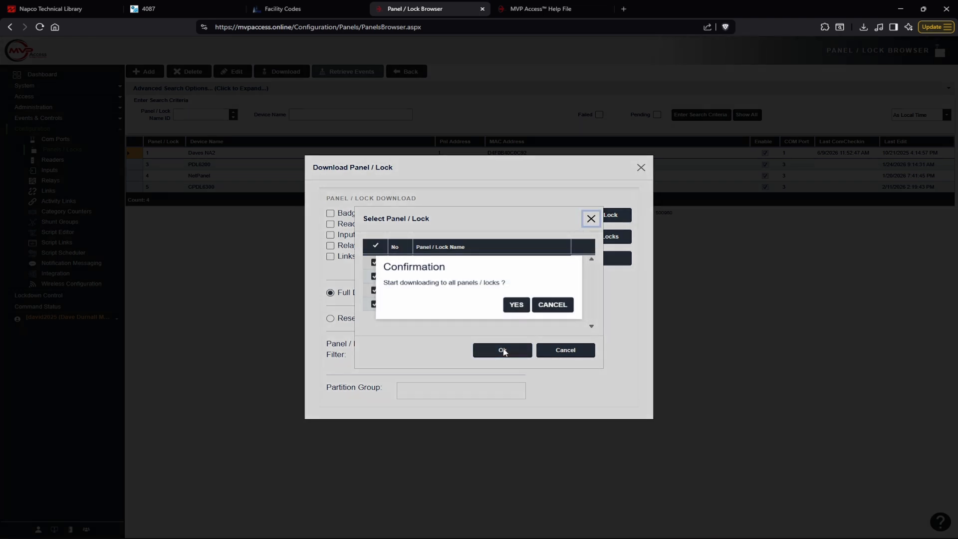
{"action": "left_click", "coordinate": [516, 306]}
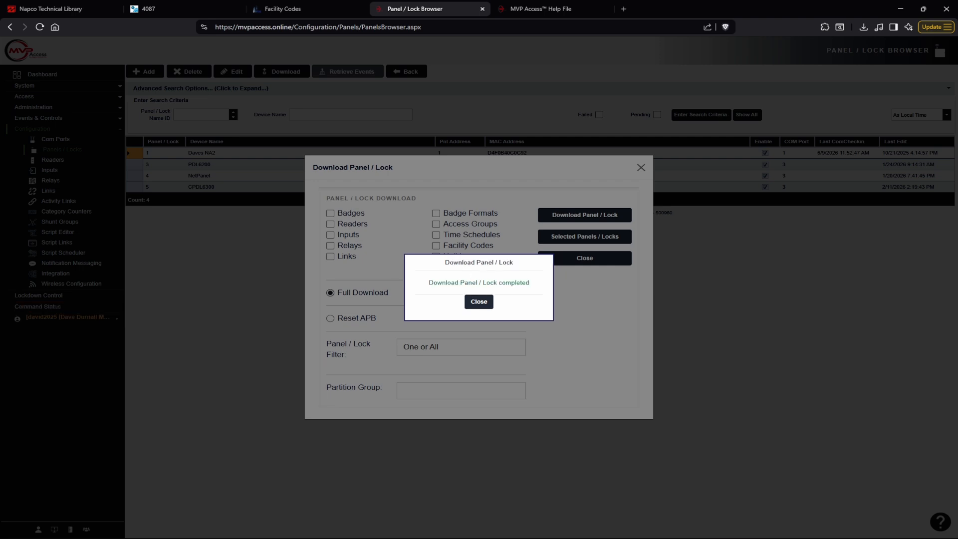
{"action": "left_click", "coordinate": [479, 302]}
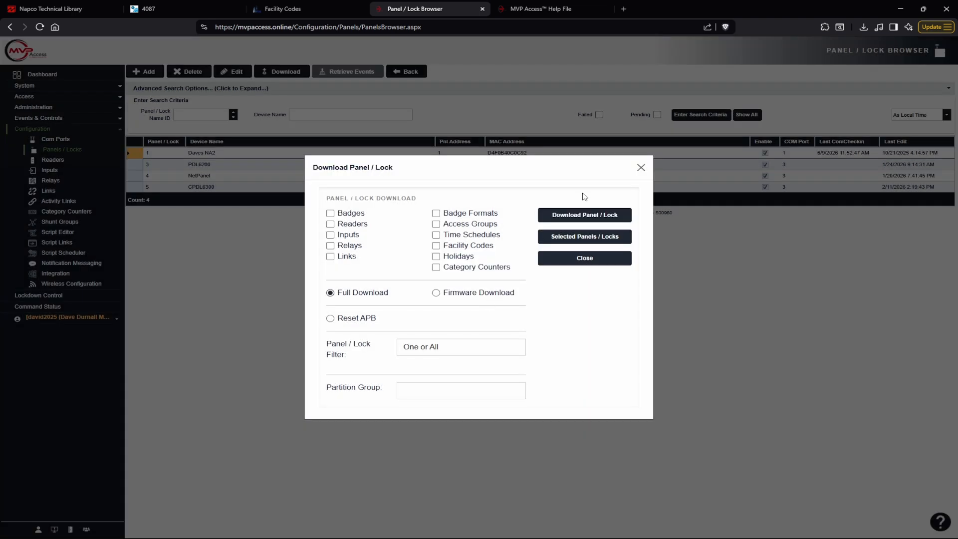
{"action": "left_click", "coordinate": [639, 167]}
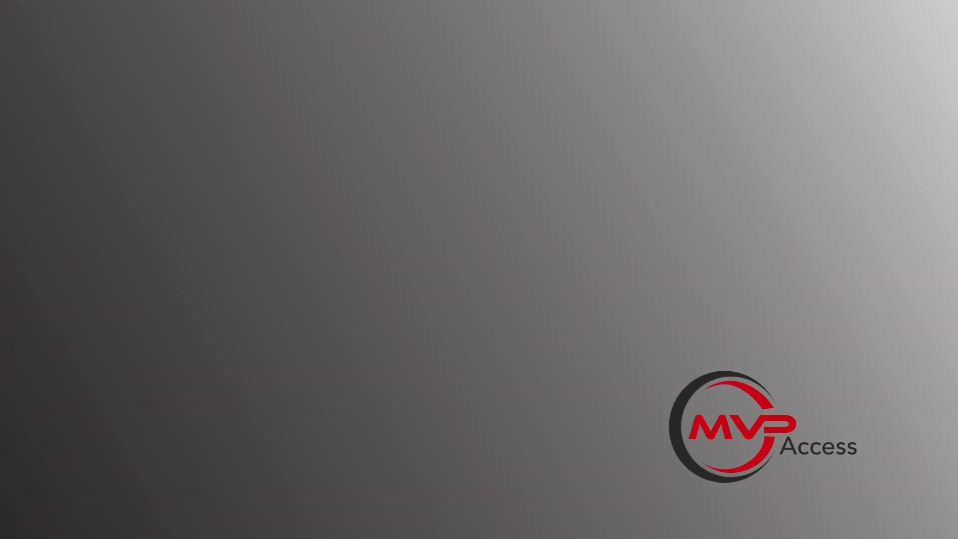